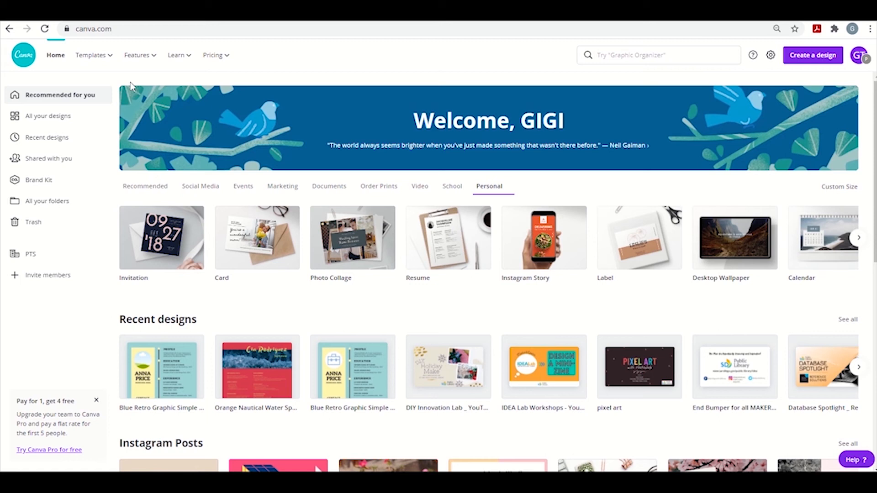
- Open the resume templates in the Personal category and look through the gallery and the suggested resume searches
mouse_move(113, 61)
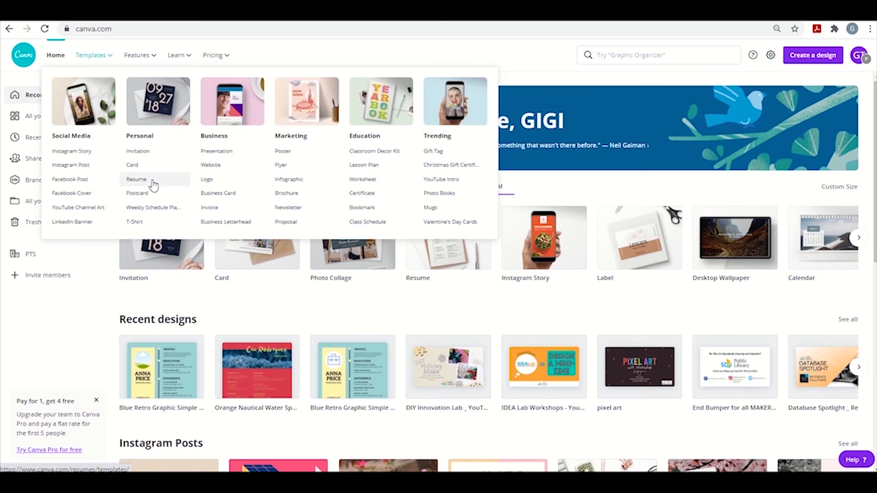
click(153, 183)
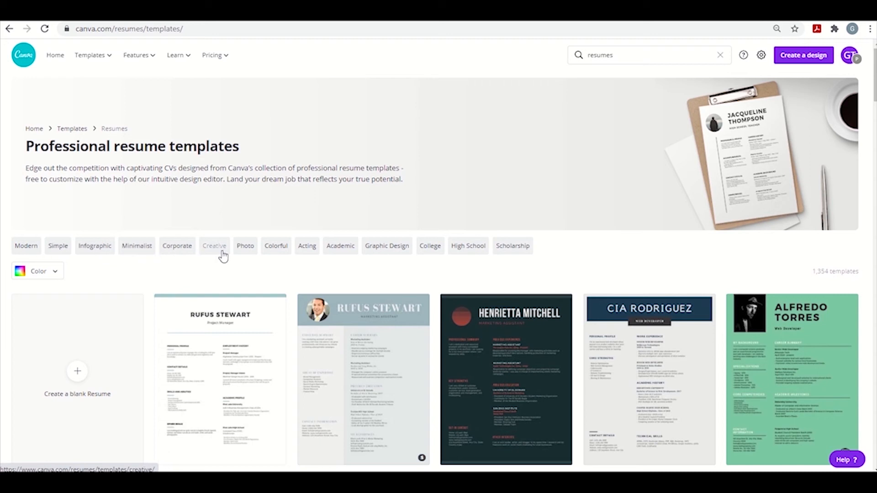
scroll(223, 256, down, 5)
scroll(223, 256, down, 3)
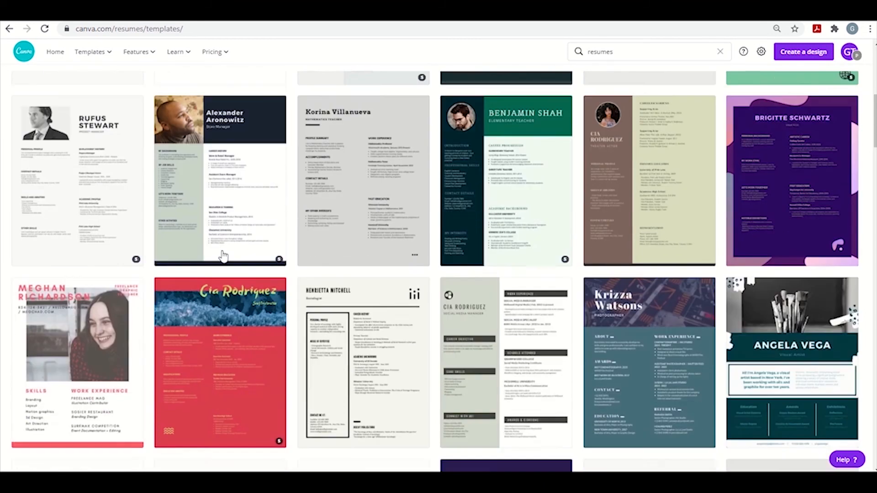
scroll(223, 256, down, 1)
scroll(223, 256, up, 10)
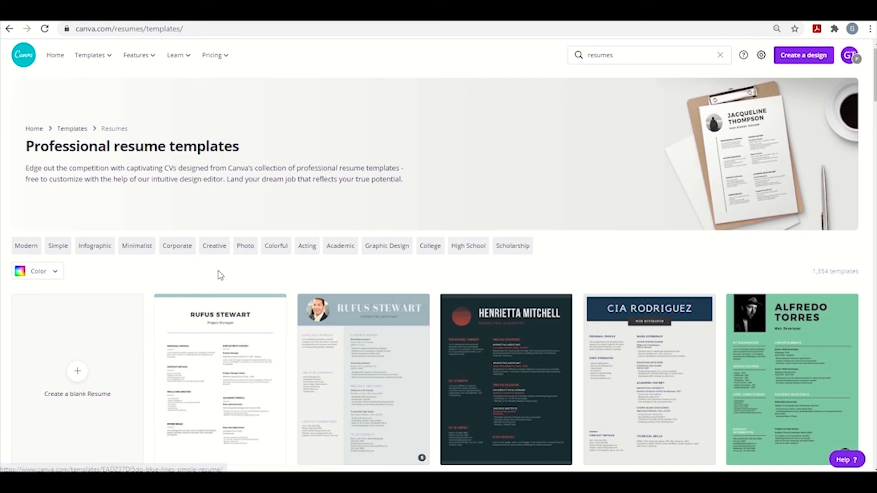
click(617, 51)
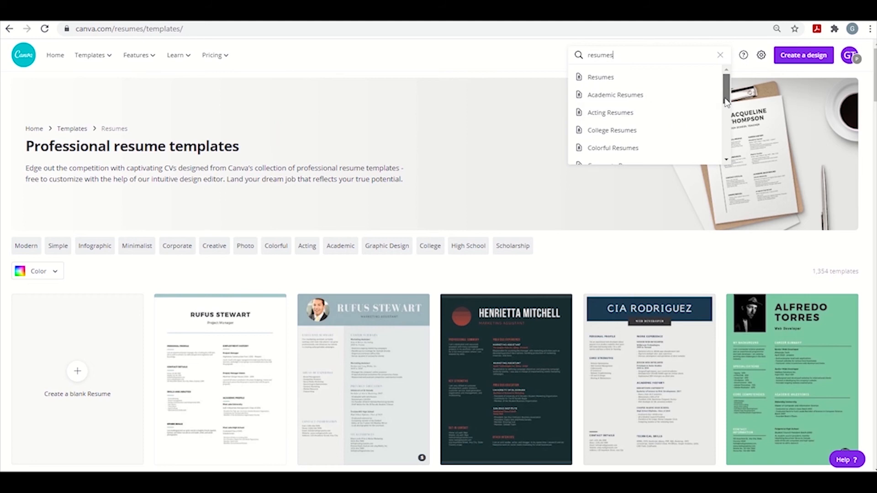
drag(724, 106, 727, 155)
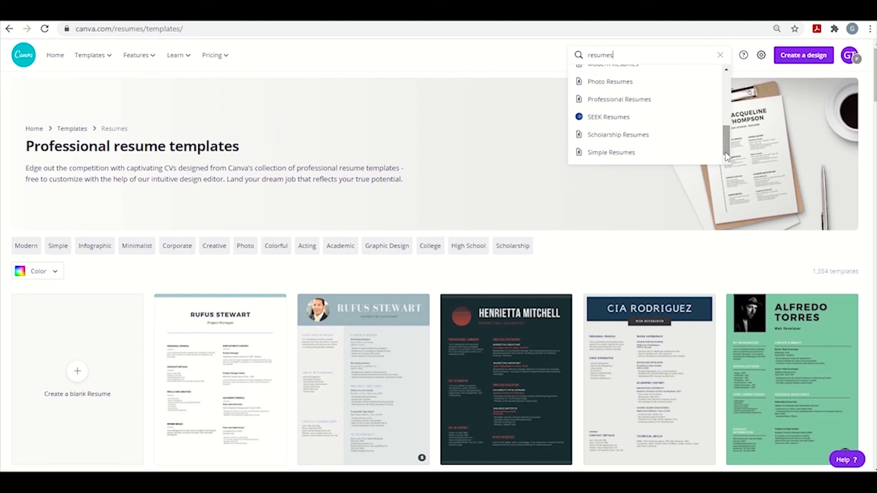
- Narrow the resume templates to the Infographic category and browse the designs
click(100, 256)
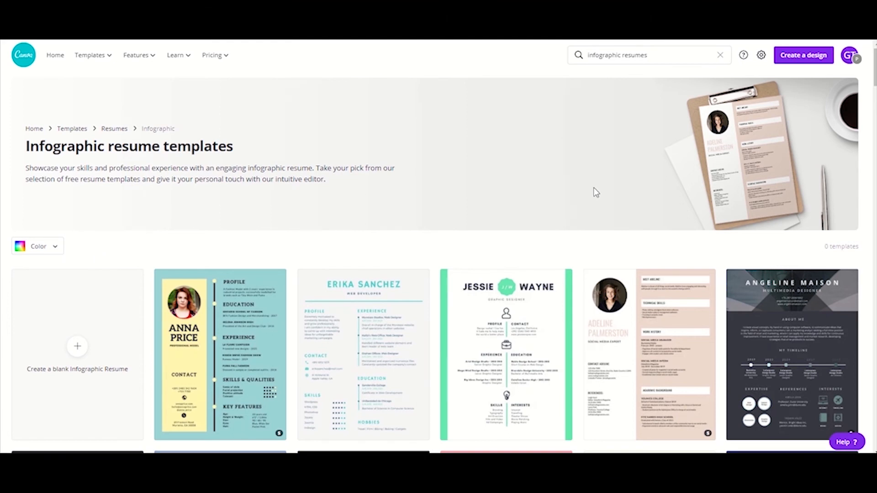
scroll(594, 187, down, 5)
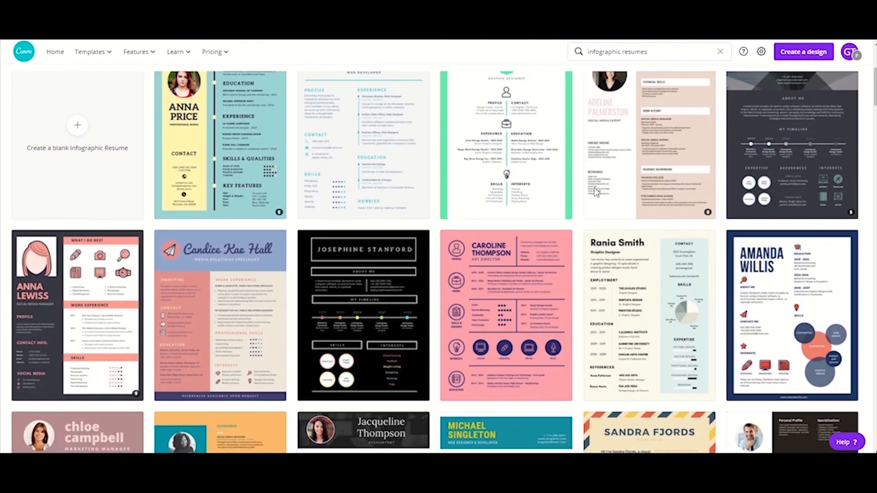
scroll(594, 191, down, 2)
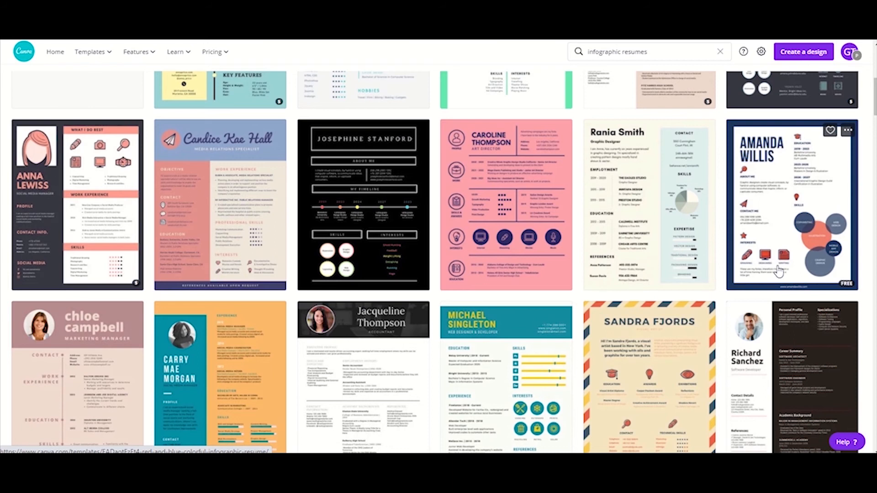
scroll(224, 315, down, 3)
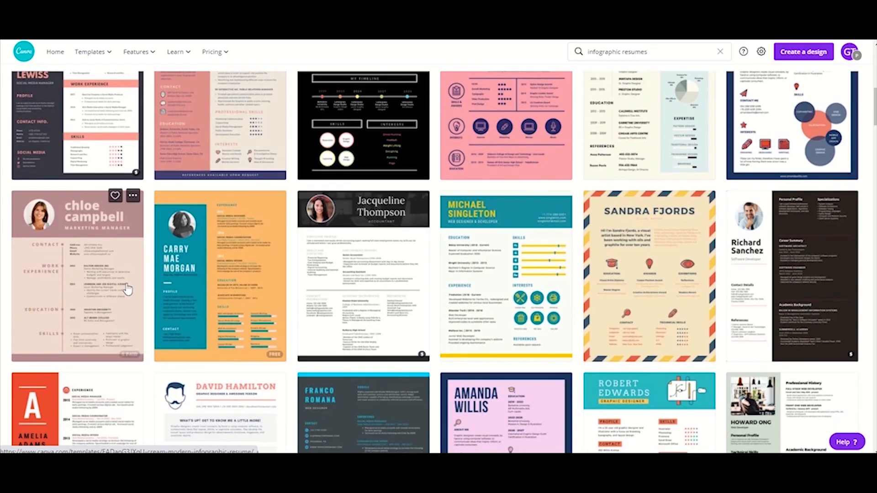
scroll(137, 361, up, 4)
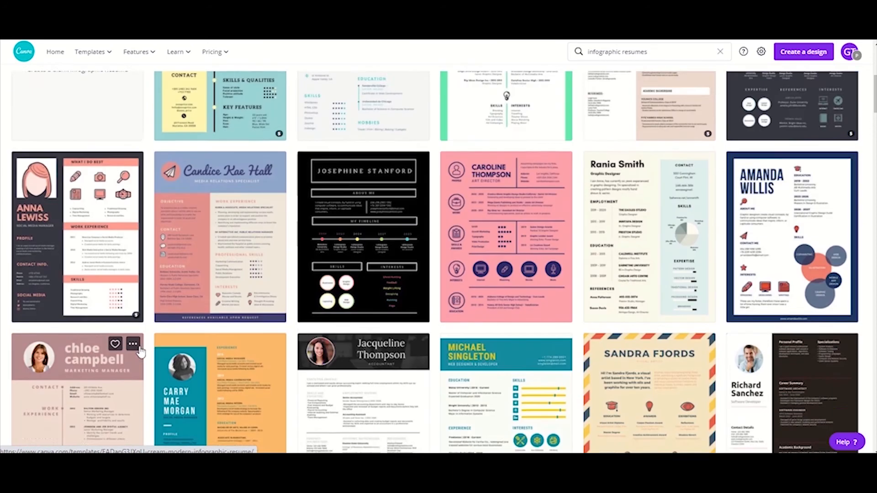
- Preview the Peach and Blue Simple Creative Resume template and review its design details, graphics and similar templates
click(276, 187)
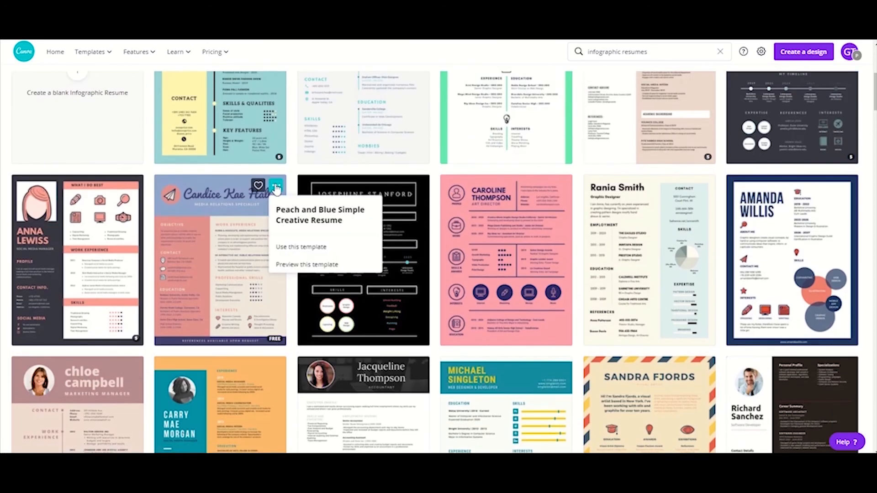
click(300, 265)
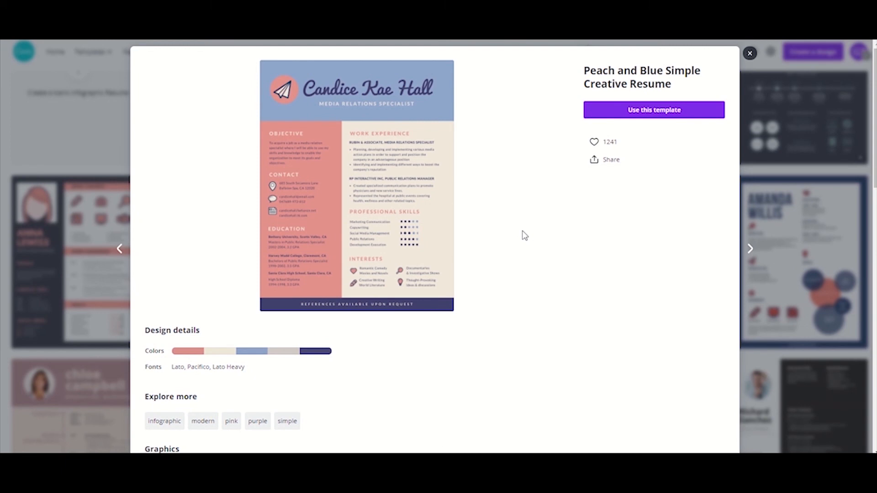
scroll(524, 235, down, 4)
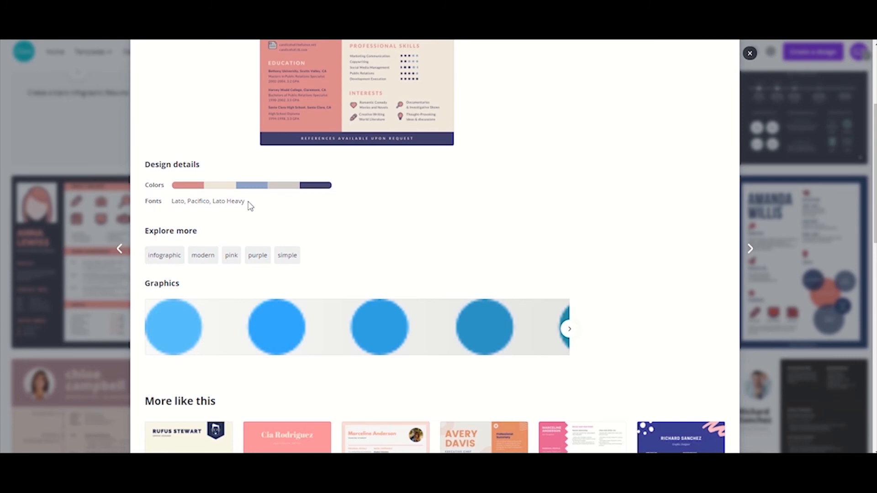
scroll(249, 206, down, 3)
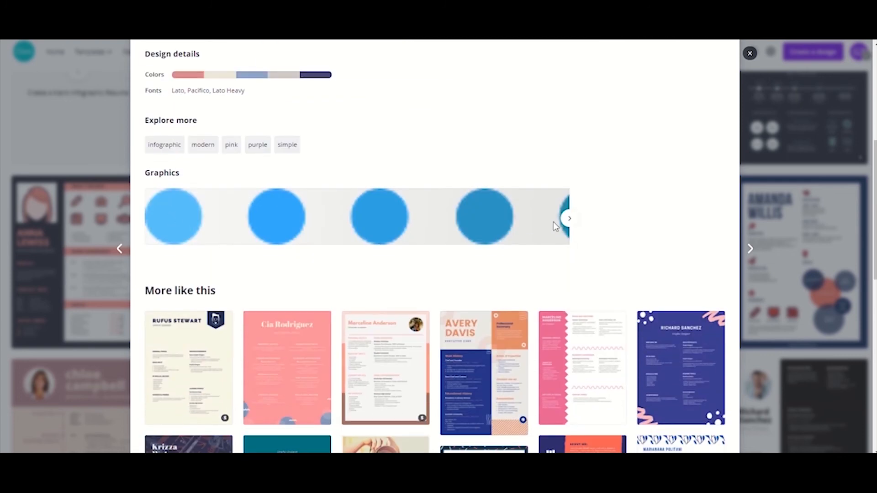
scroll(554, 226, down, 5)
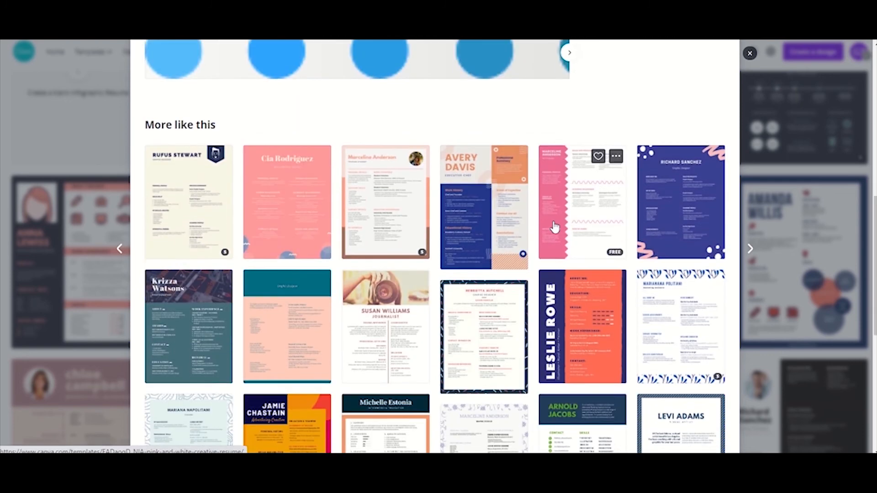
scroll(554, 226, down, 6)
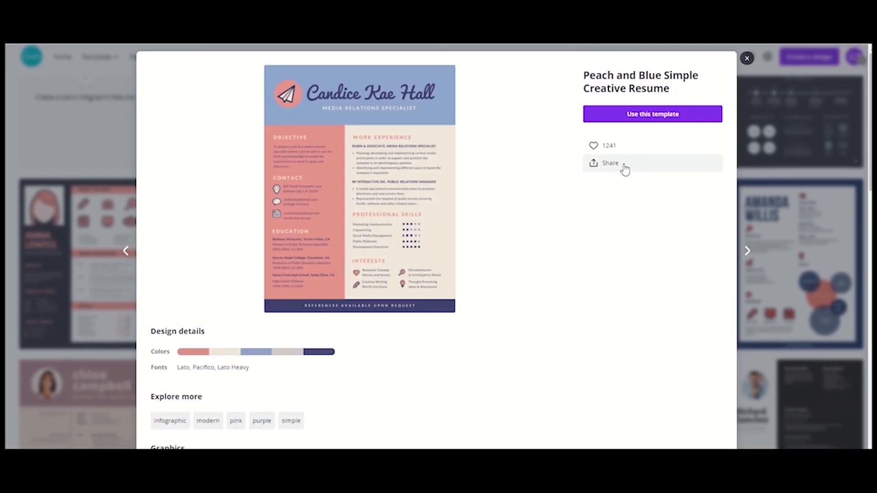
- Copy the share link of the Peach and Blue Simple Creative Resume template and add the template to Likes
click(627, 169)
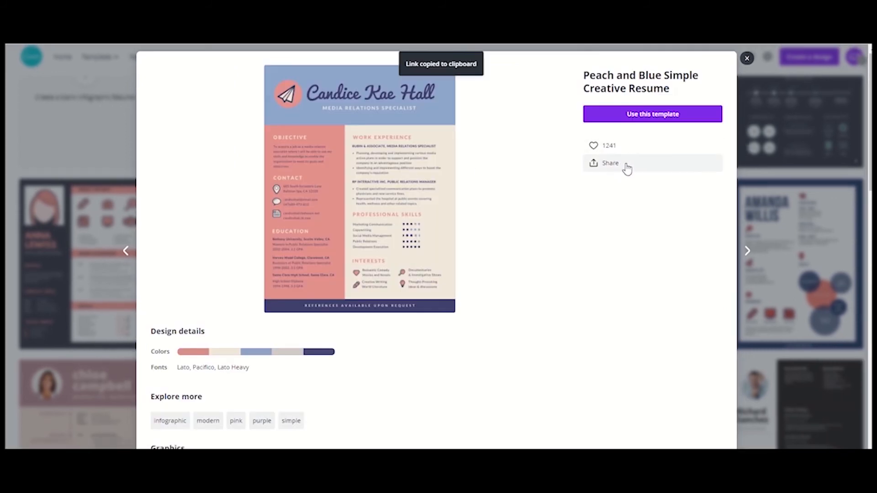
click(604, 152)
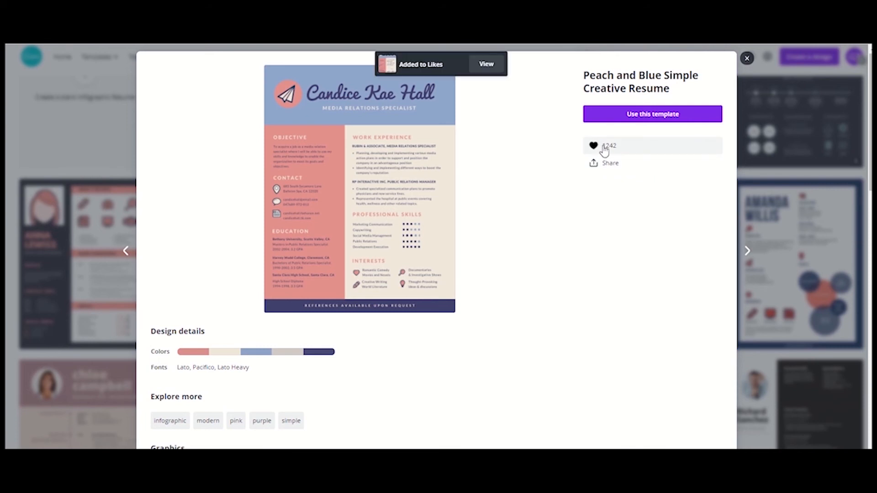
- Create a design from the previewed template and select its blue header background and the first education entry's degree text
click(614, 115)
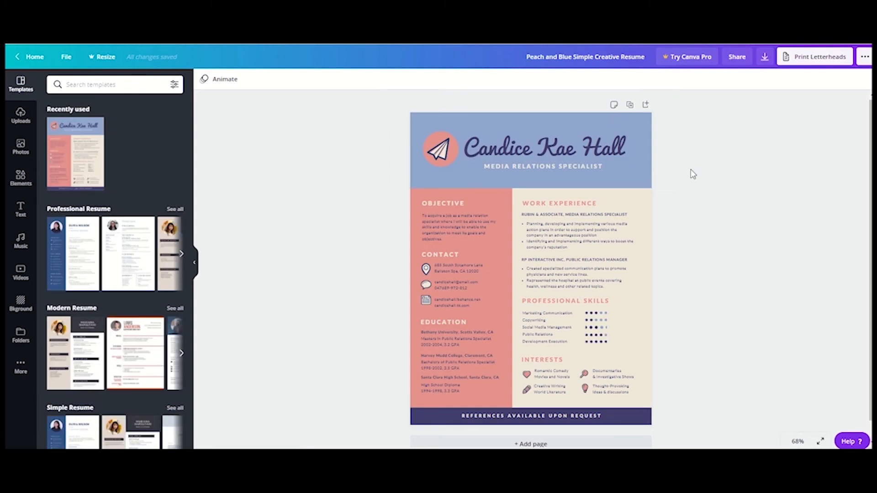
click(423, 126)
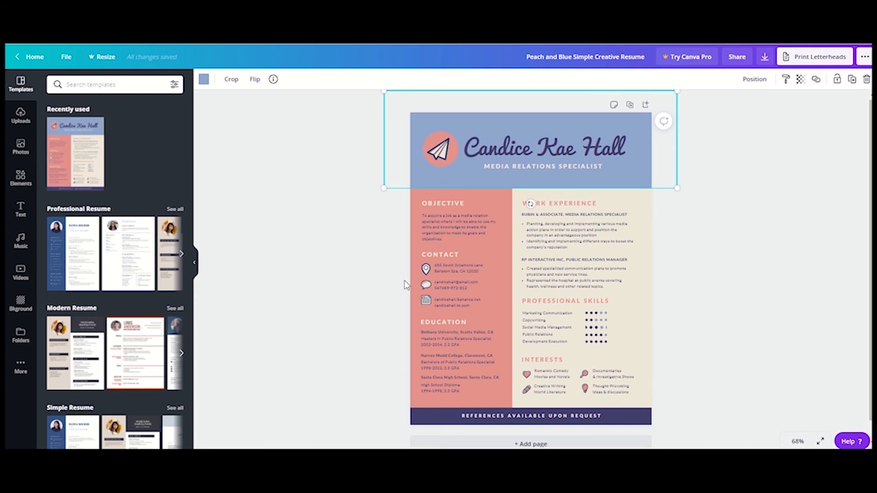
click(457, 344)
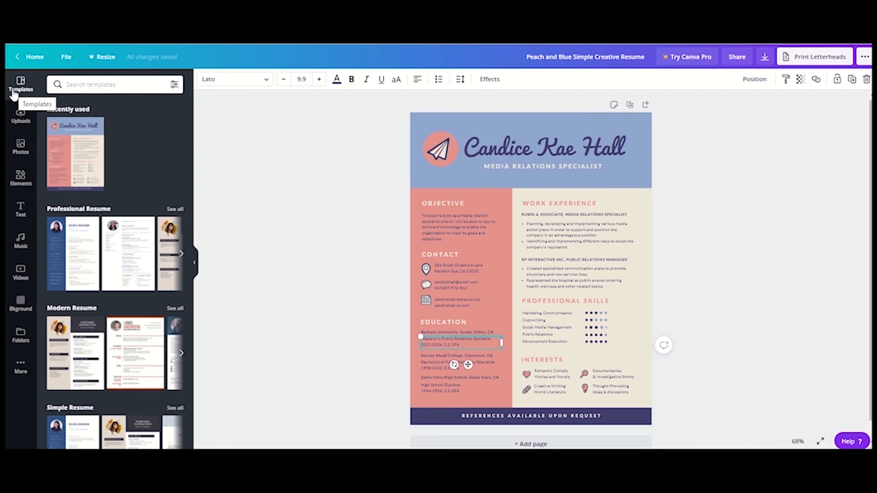
- Look through the editor's resume templates and the uploaded images, videos and audio, including the available media upload sources
scroll(116, 251, down, 5)
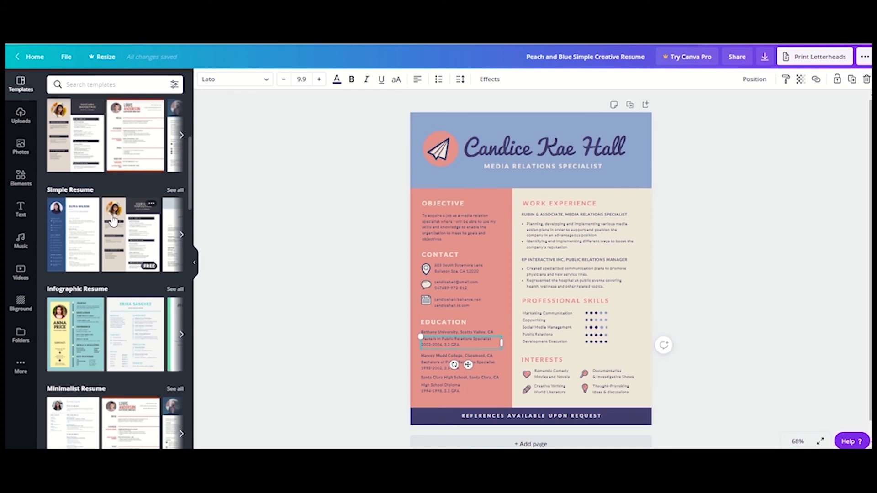
click(18, 124)
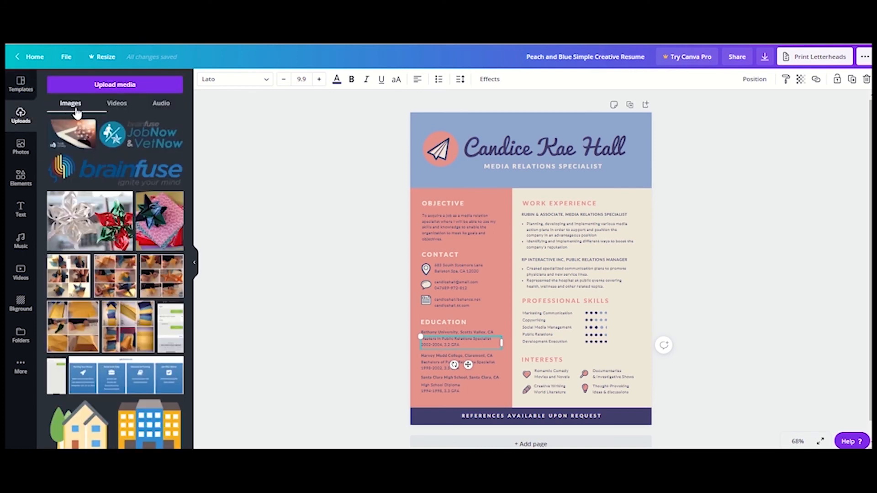
click(117, 106)
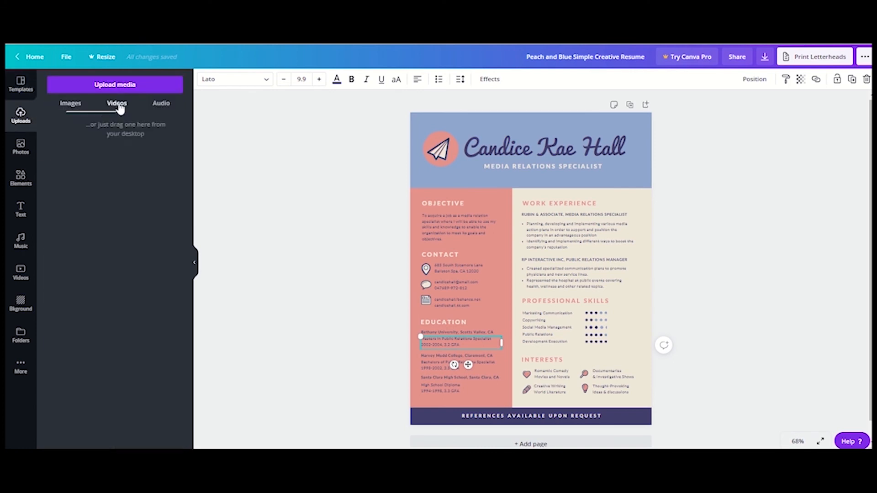
click(161, 108)
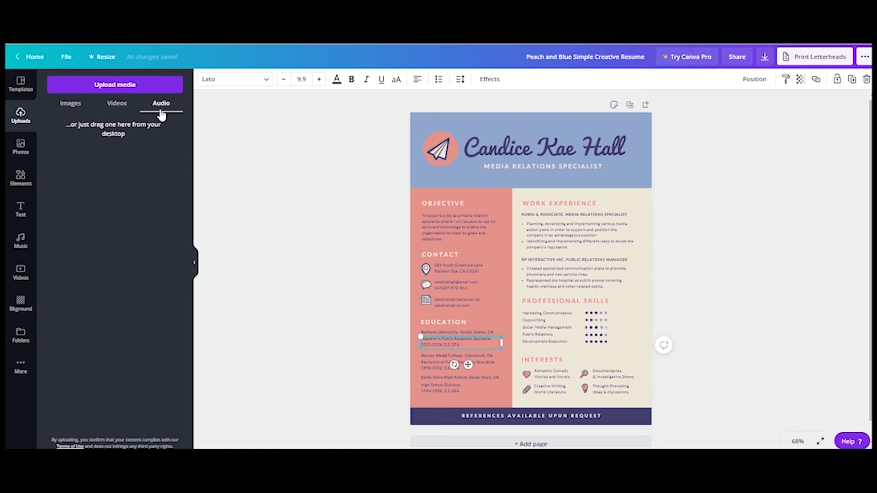
click(72, 104)
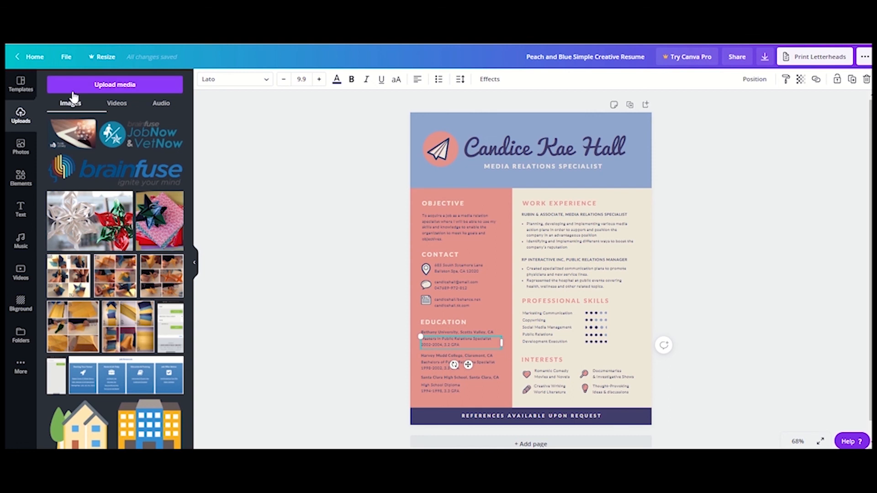
click(73, 89)
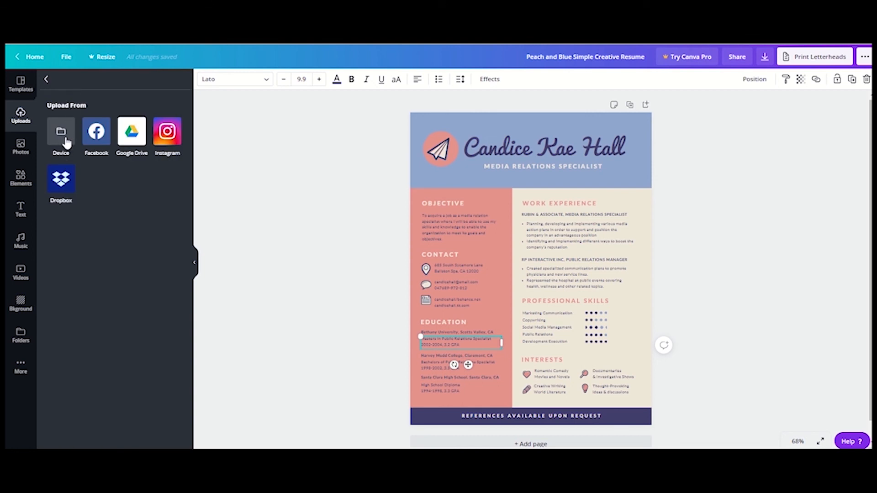
- Browse the stock photo categories and the trending photos
click(20, 144)
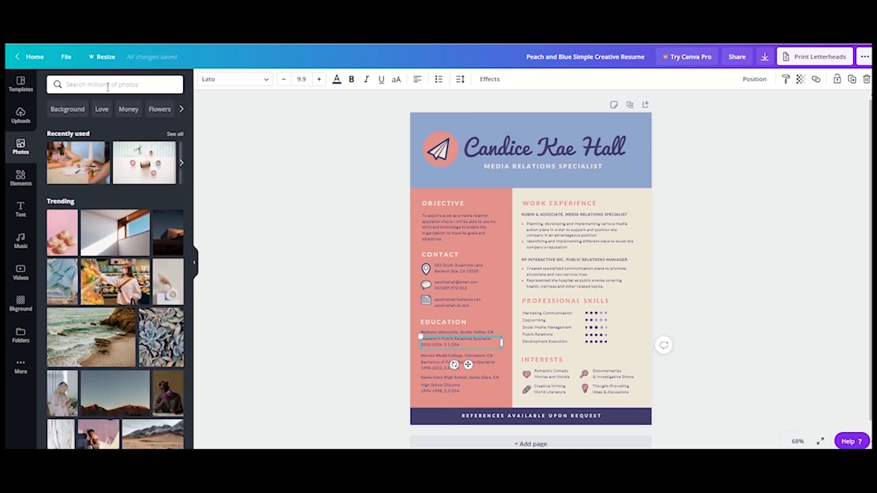
click(182, 110)
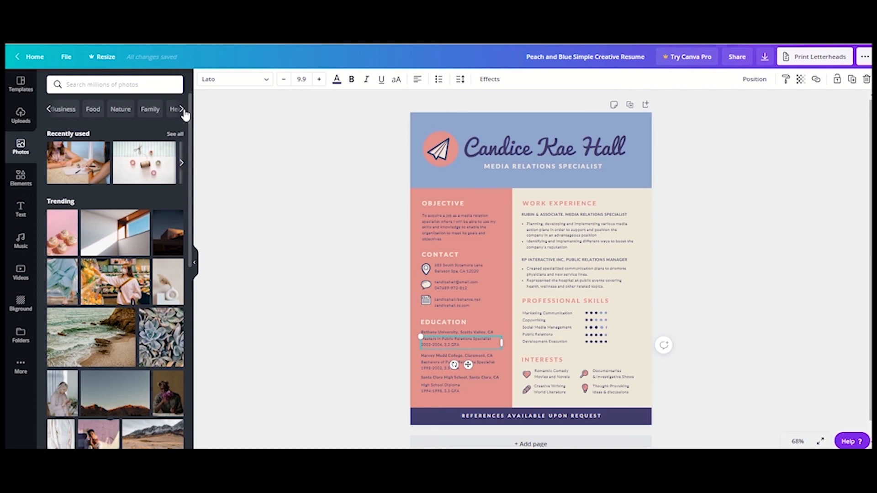
click(183, 110)
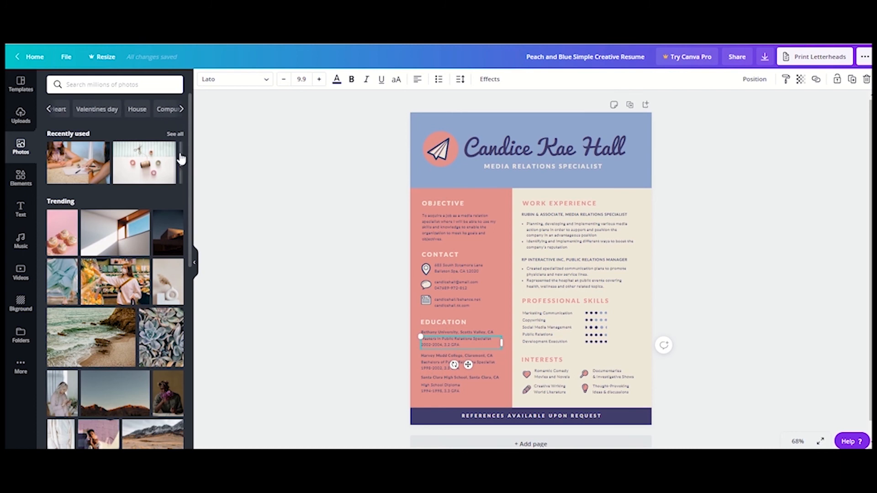
scroll(164, 274, down, 5)
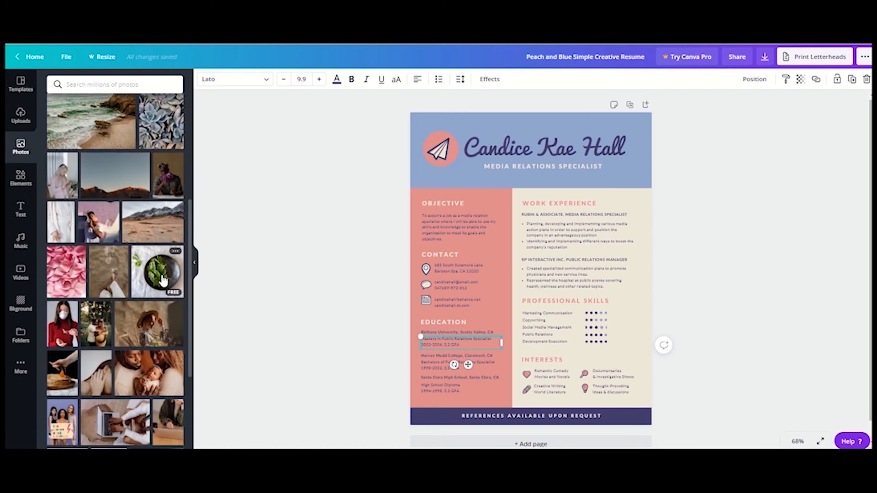
- View the details of the Green Leaves on Black Round Plate photo, including its free-use information and full keyword list
click(176, 251)
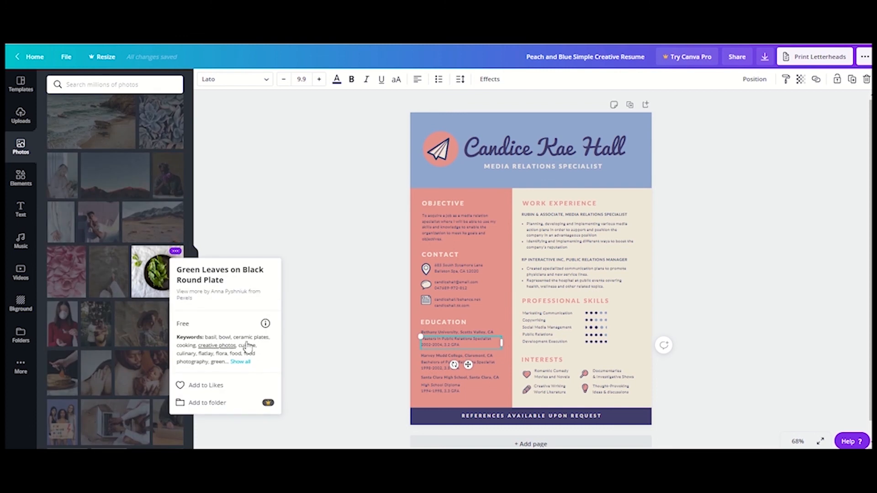
mouse_move(268, 328)
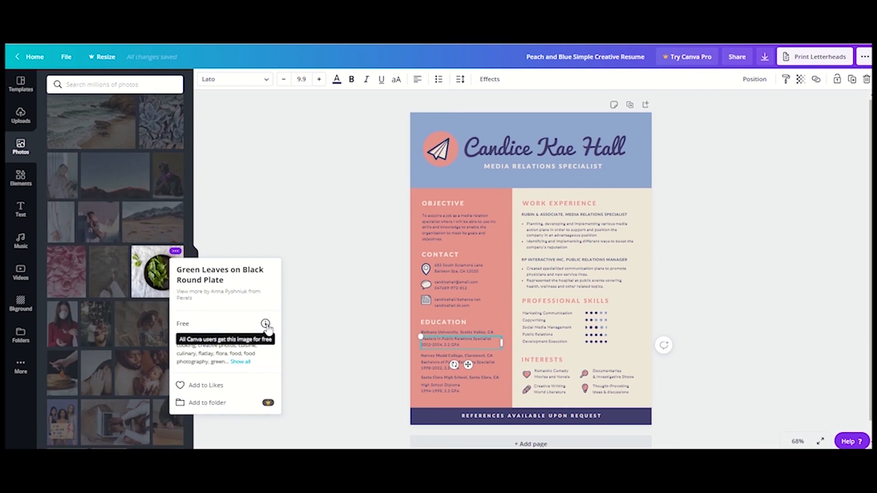
click(241, 362)
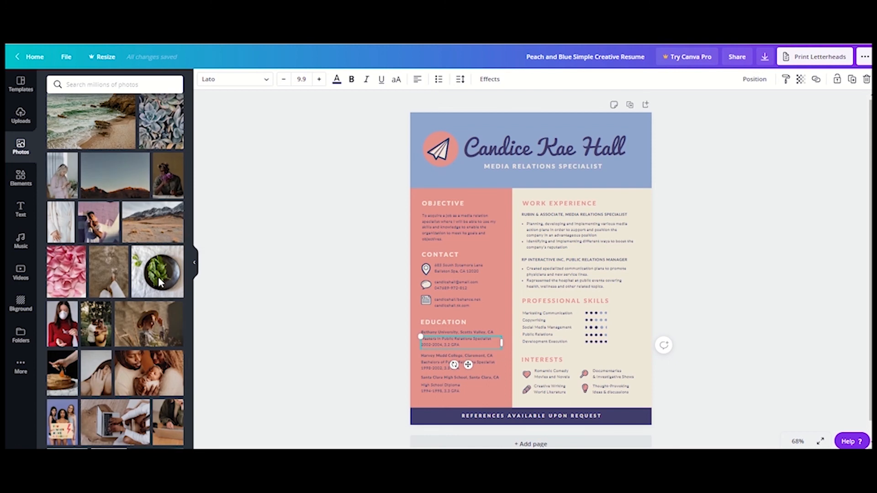
- Add the photo of green leaves on a black round plate to the resume and delete it again
click(155, 274)
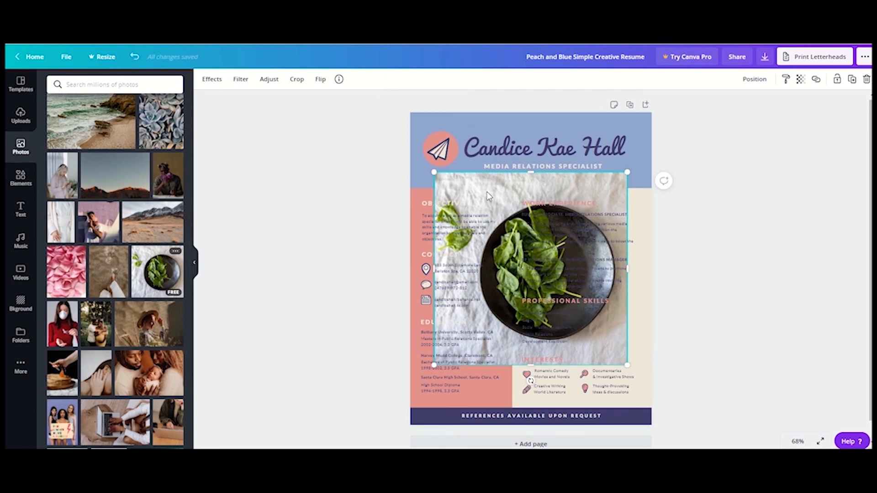
key(Delete)
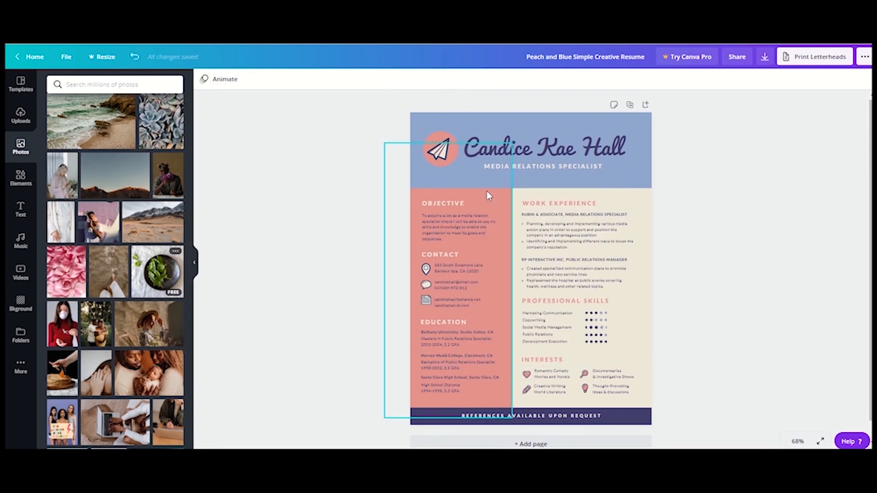
scroll(486, 191, down, 1)
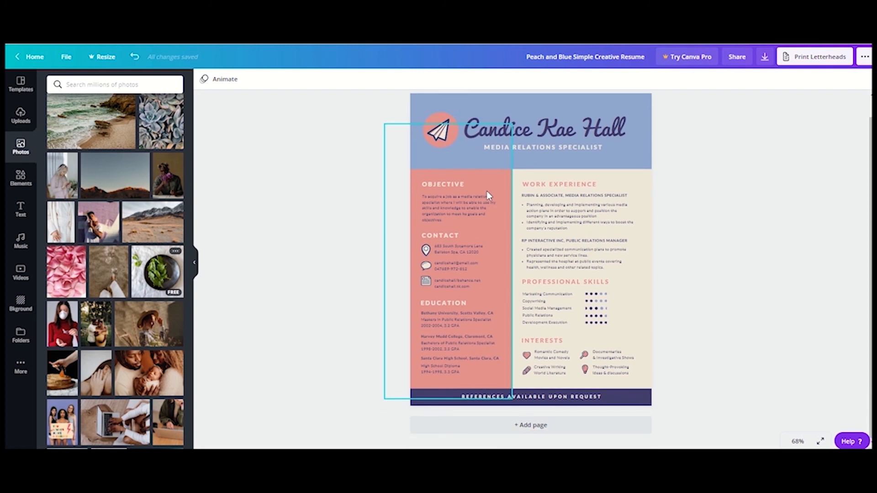
- Browse the element collections, including the sticker categories and the recently used, featured, lines, shapes and frames groups
click(23, 188)
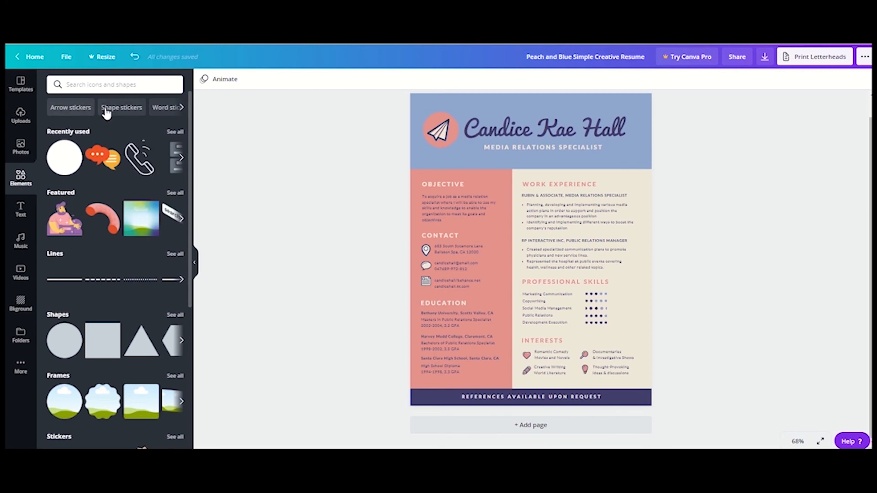
click(182, 110)
click(183, 109)
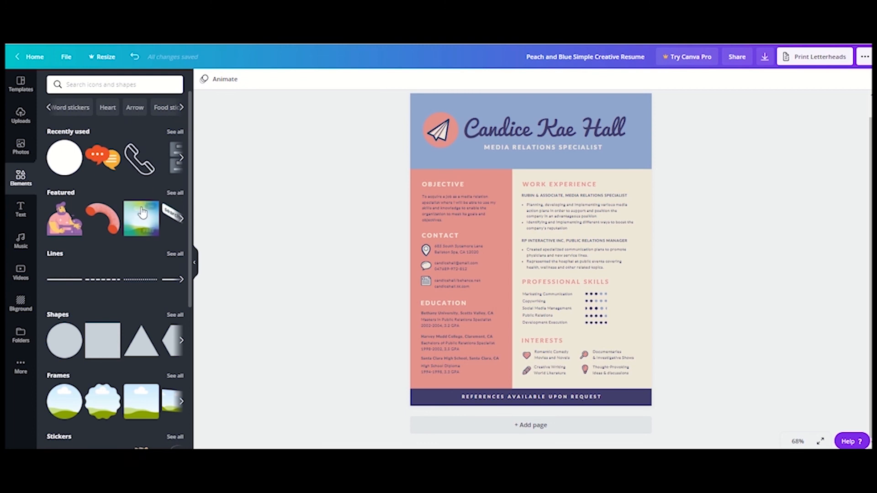
scroll(131, 297, down, 1)
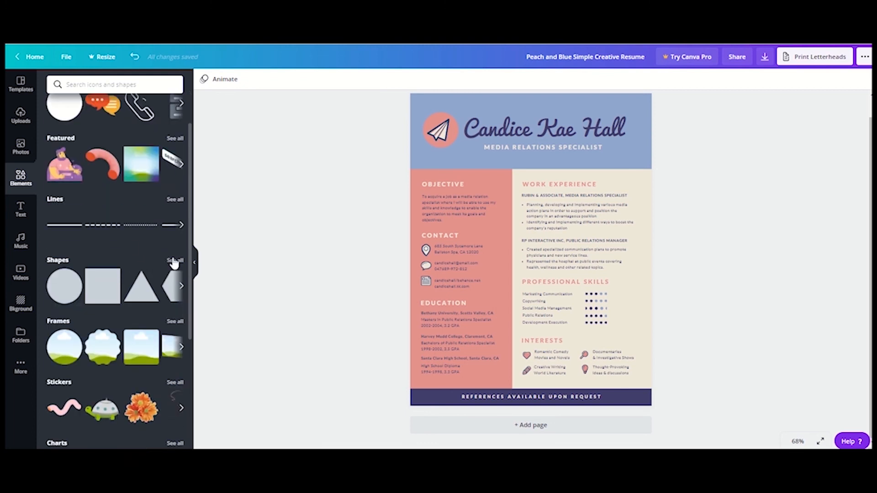
- Look through the full shapes collection and view the Heart Shape's details, then return to the element overview
click(173, 261)
scroll(124, 237, down, 5)
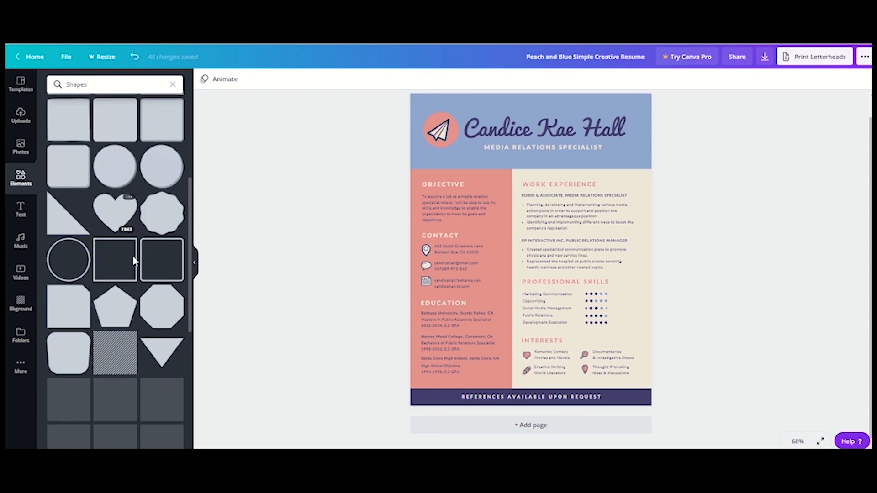
click(128, 182)
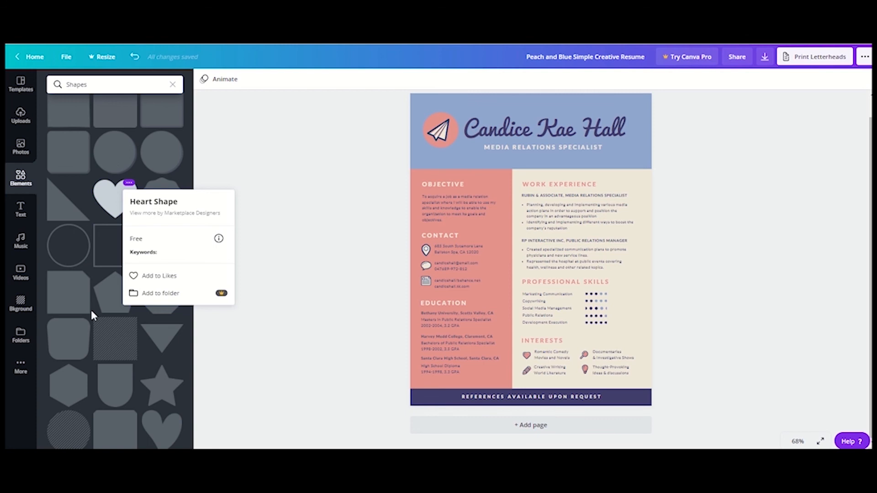
scroll(124, 342, down, 5)
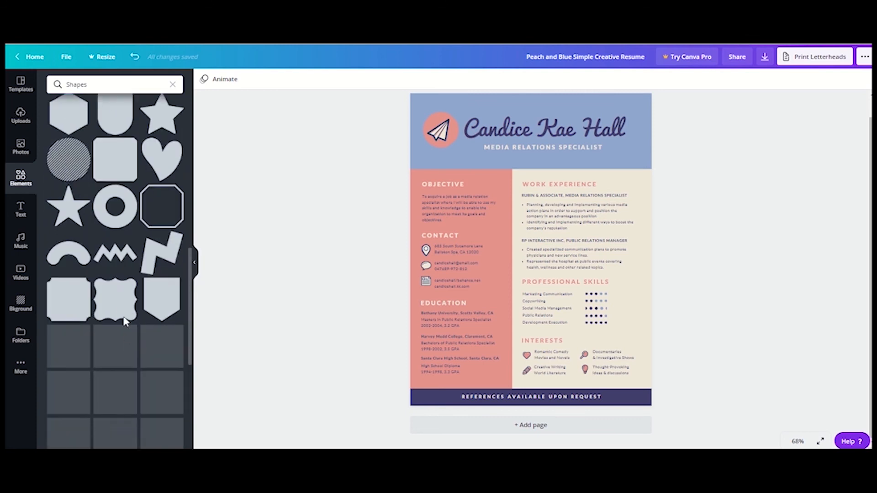
click(172, 86)
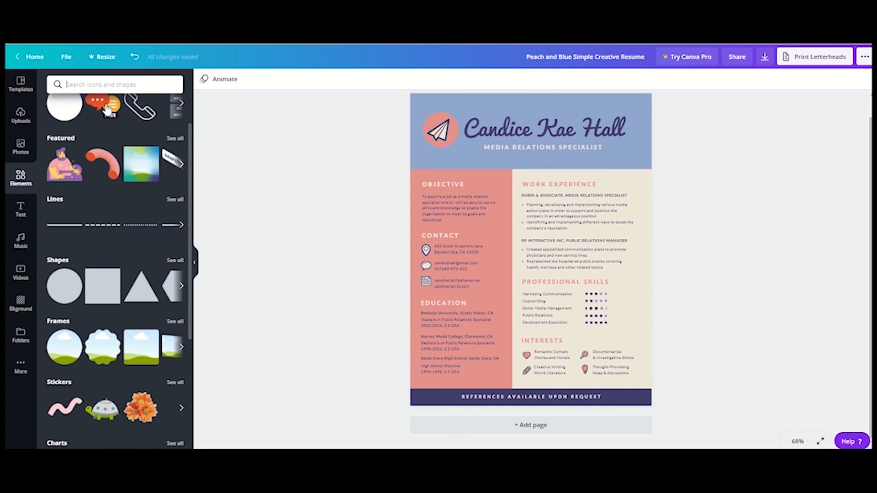
- Add the recently used orange and yellow speech bubbles graphic to the resume and delete it again
click(111, 108)
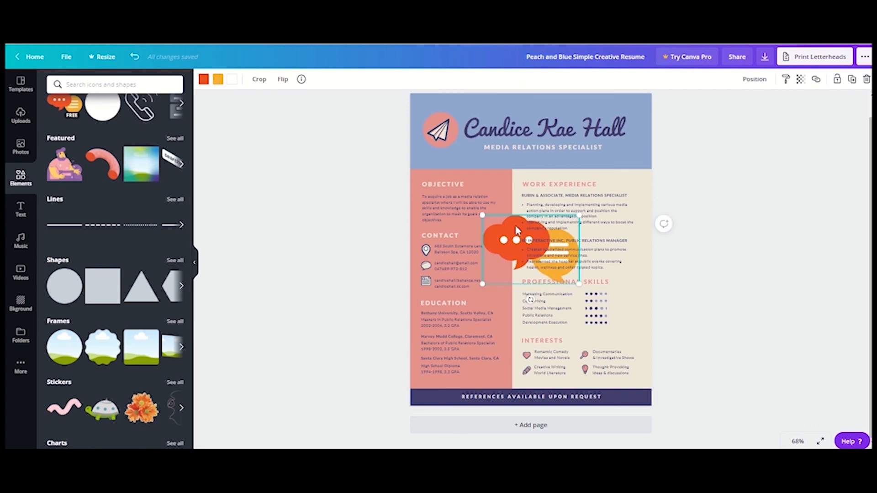
key(Delete)
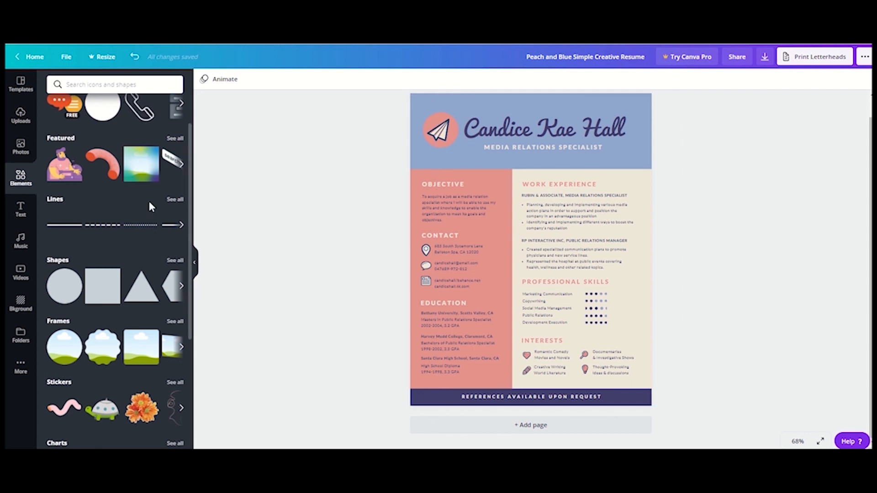
- Look at the heading, subheading and body text options and browse all recently used text combinations
click(20, 210)
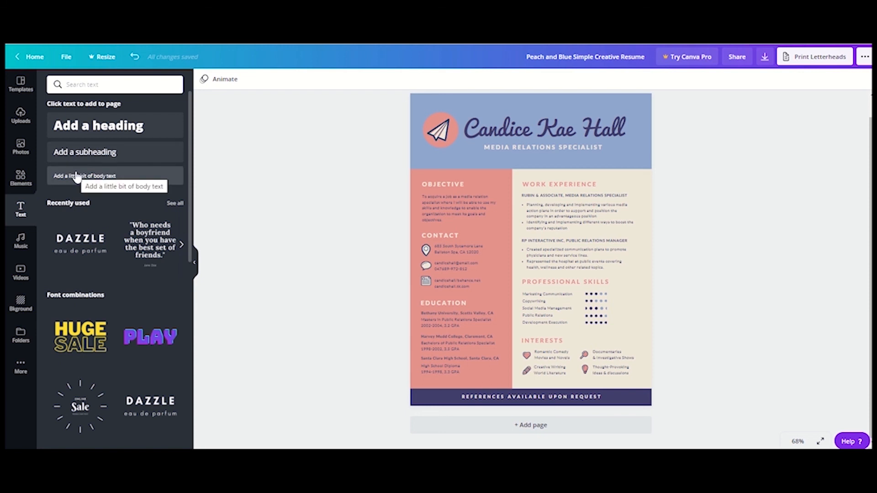
click(176, 204)
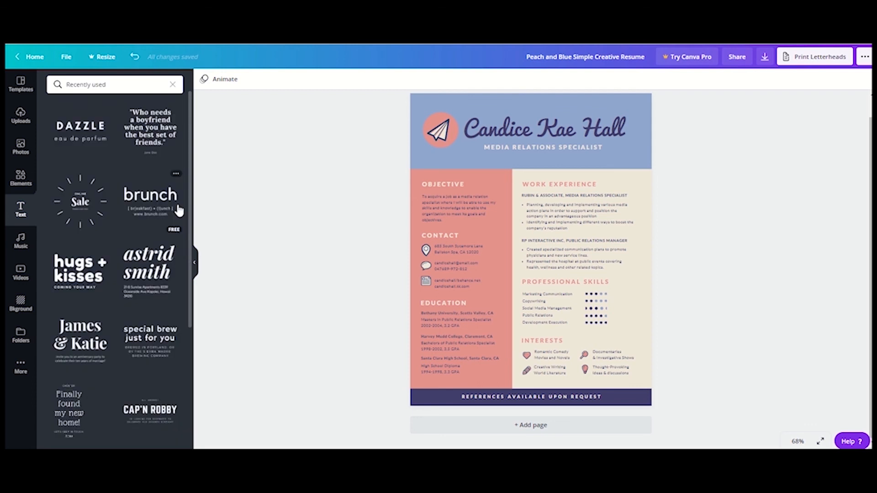
scroll(178, 210, down, 5)
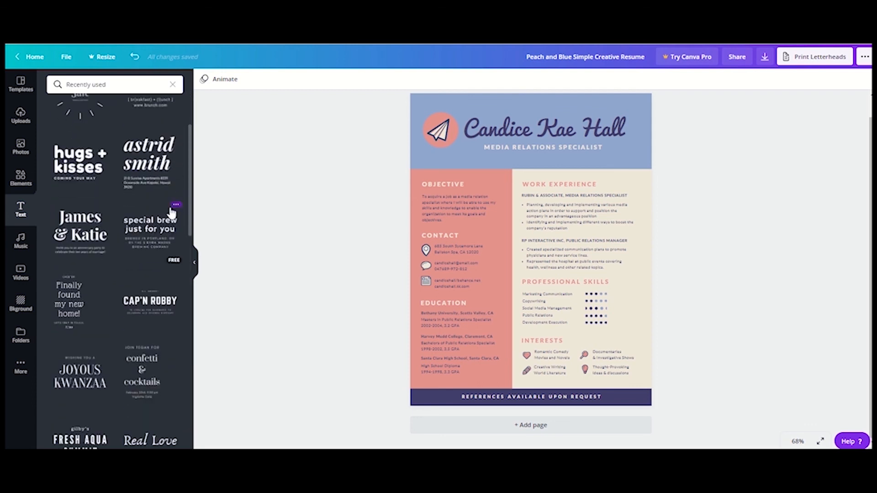
- Look at the available music tracks, stock videos and page backgrounds
click(20, 239)
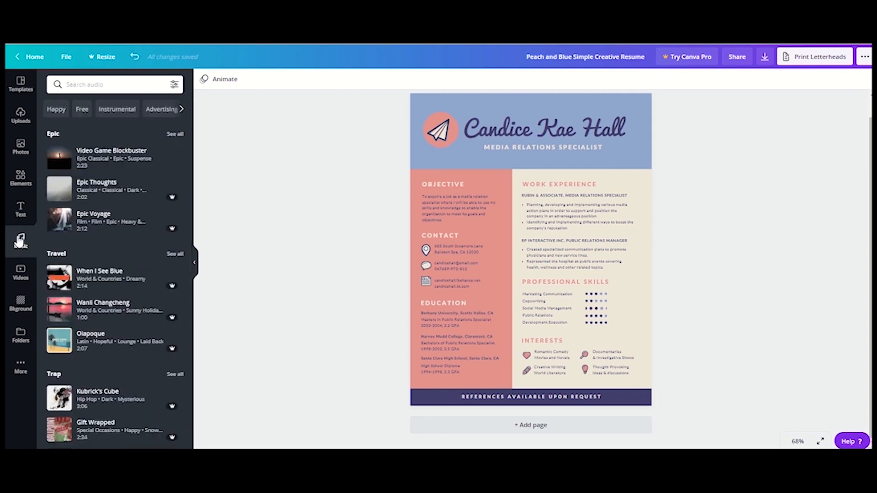
click(22, 280)
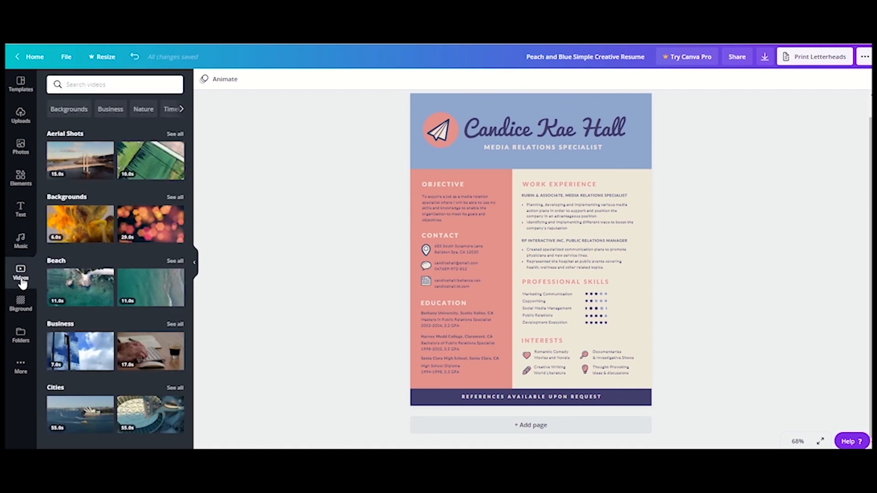
click(24, 305)
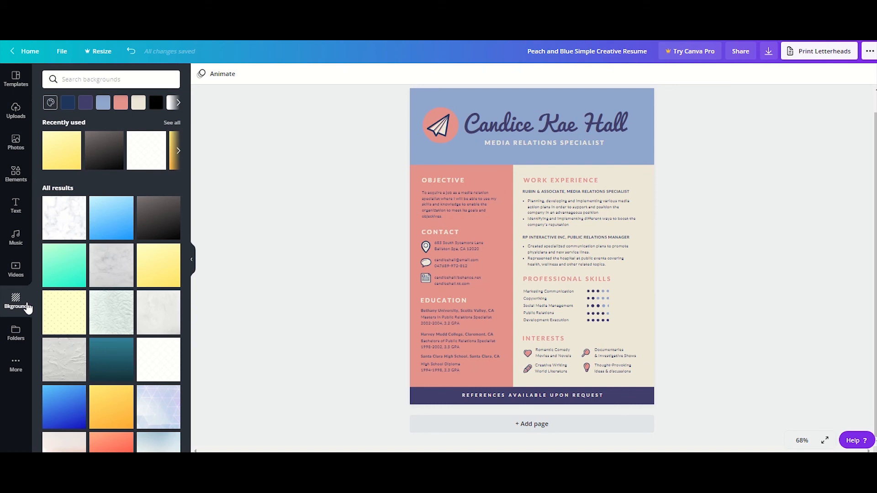
- Shift the beige background rectangle sideways off the resume and apply the yellow gradient background to the page
click(632, 179)
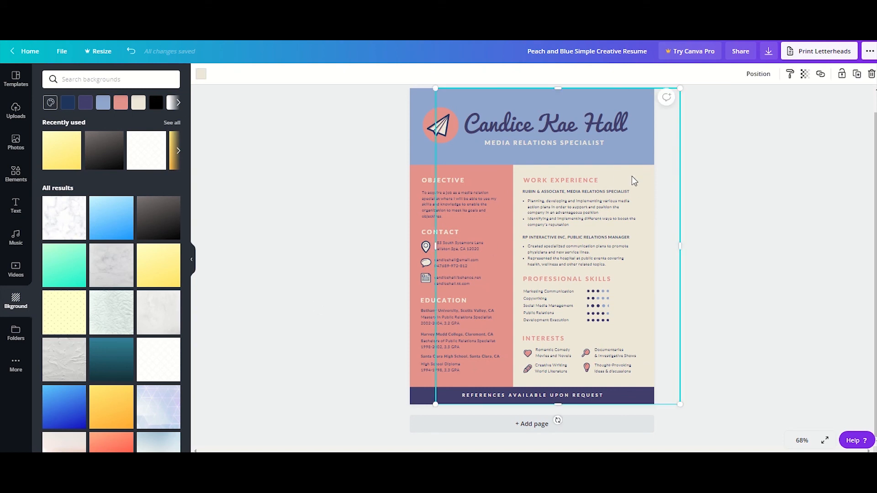
drag(634, 176, 741, 176)
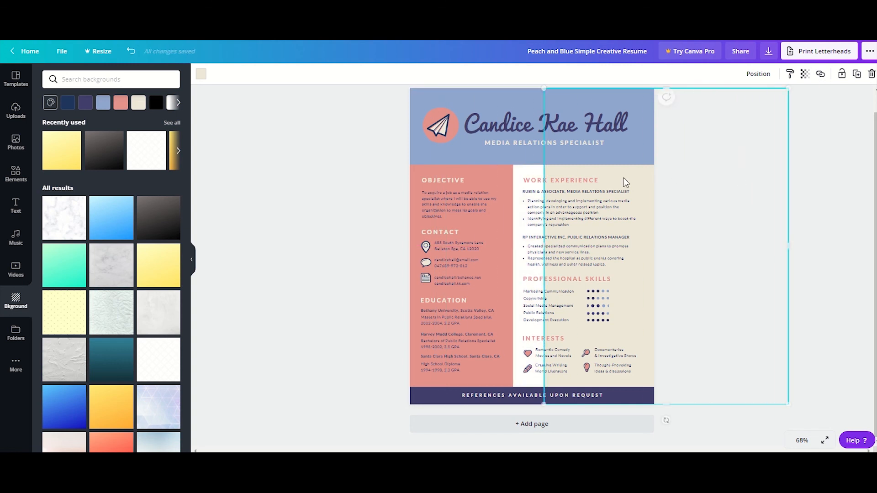
click(523, 176)
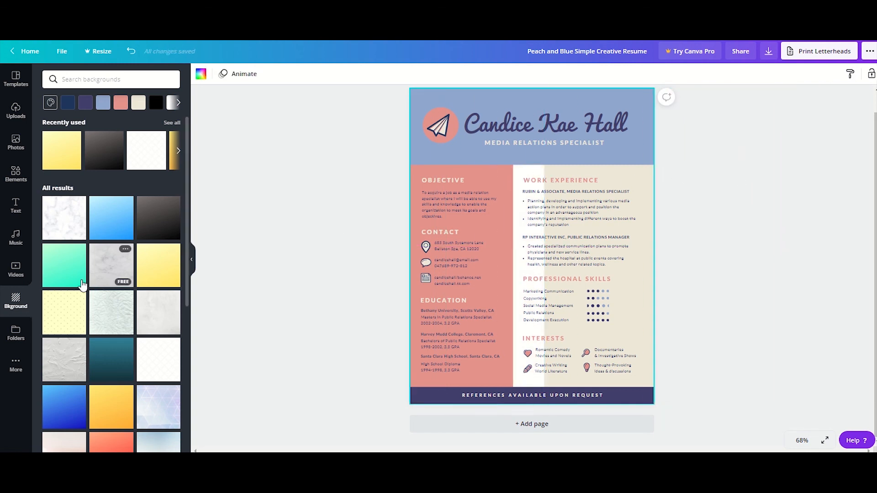
click(160, 268)
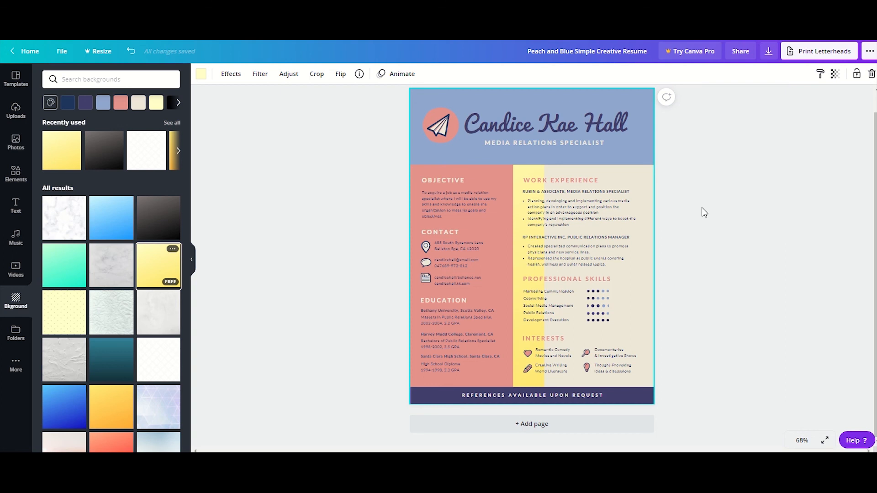
drag(641, 177, 692, 169)
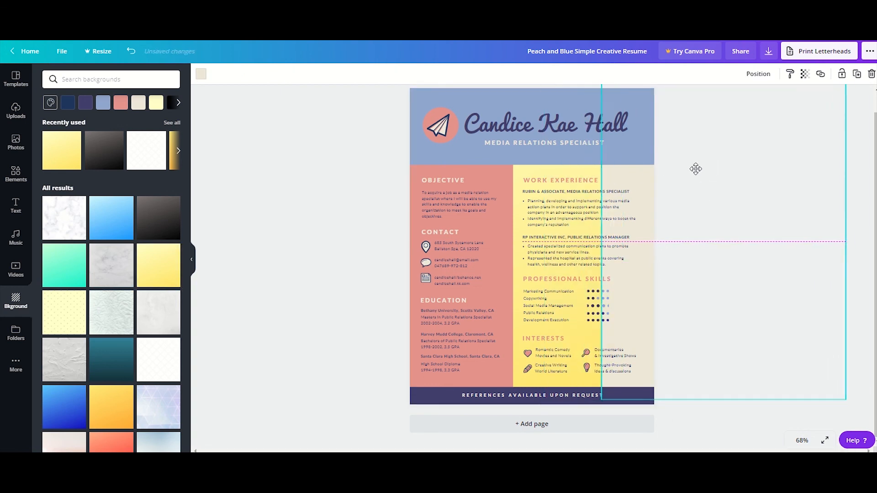
- Undo the yellow gradient background and both moves of the beige rectangle
click(135, 53)
click(135, 53)
click(135, 53)
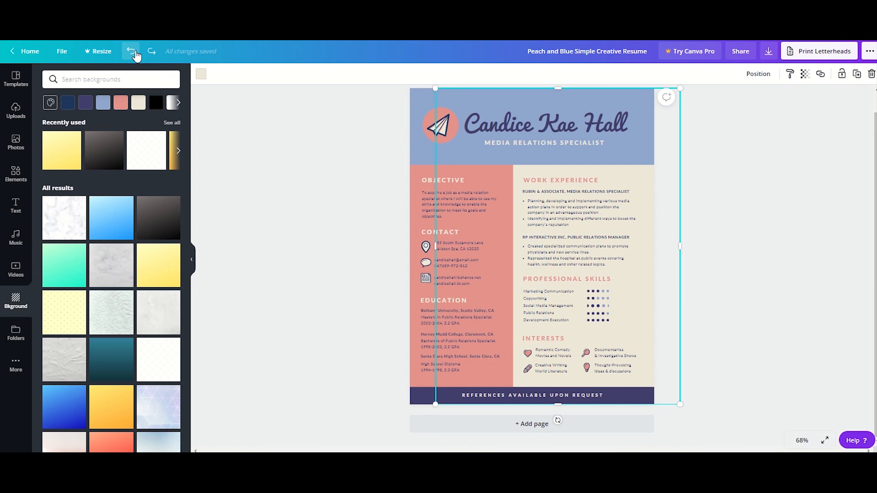
- Deselect the beige rectangle and browse further through the available page backgrounds
click(248, 201)
scroll(116, 302, down, 10)
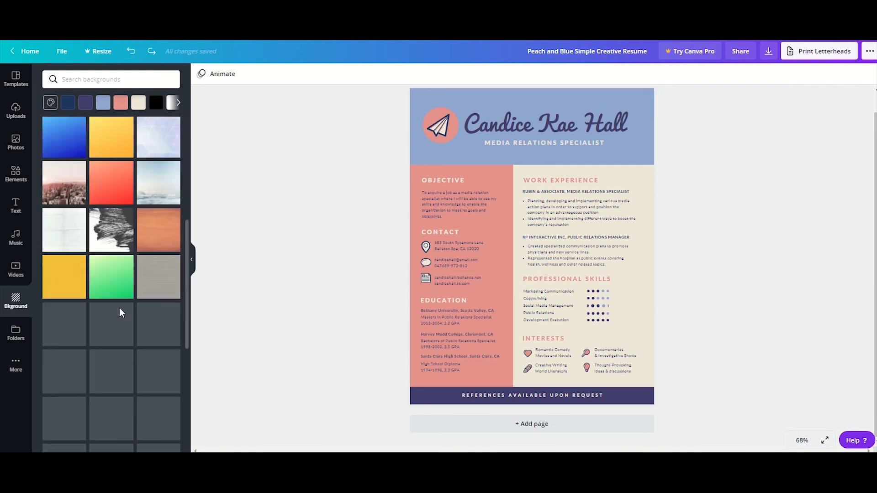
scroll(137, 293, down, 1)
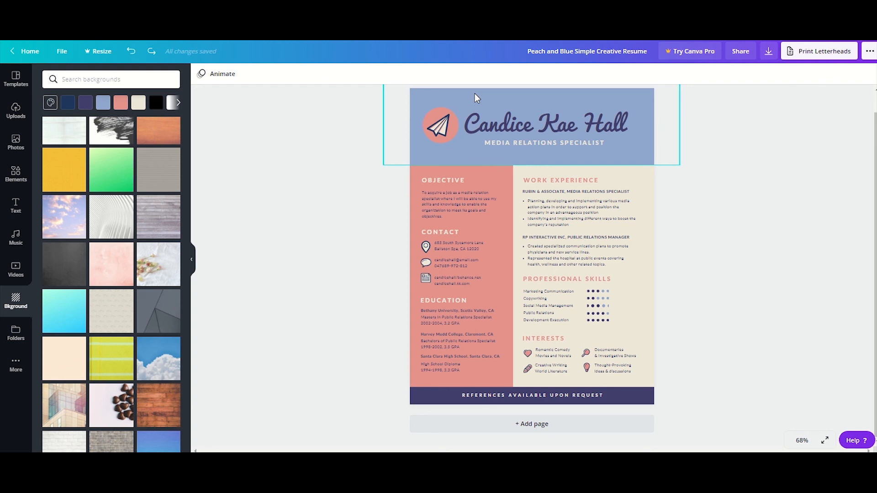
- Change the font of the paragraph under the Objective heading to Pacifico
click(457, 199)
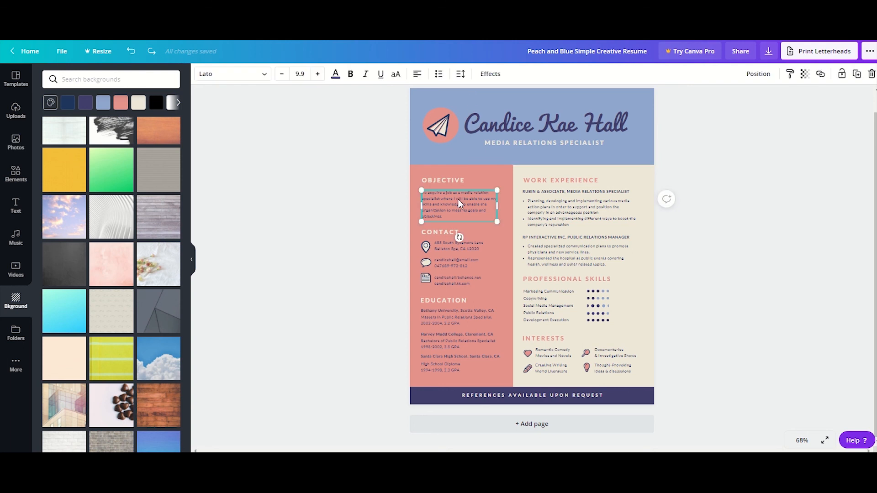
scroll(324, 236, up, 1)
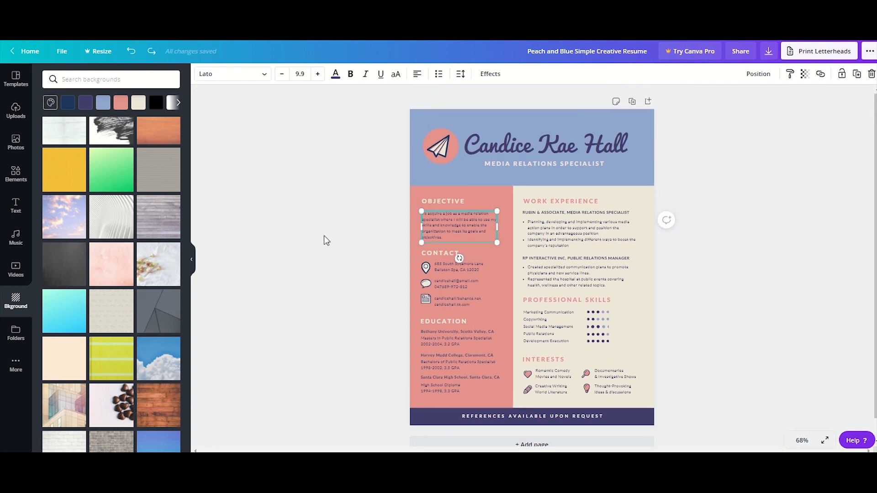
click(268, 78)
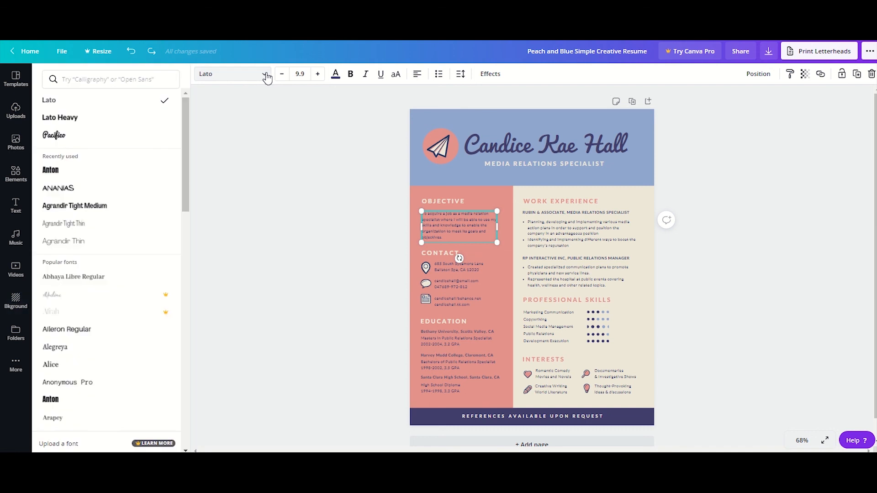
click(802, 440)
click(805, 418)
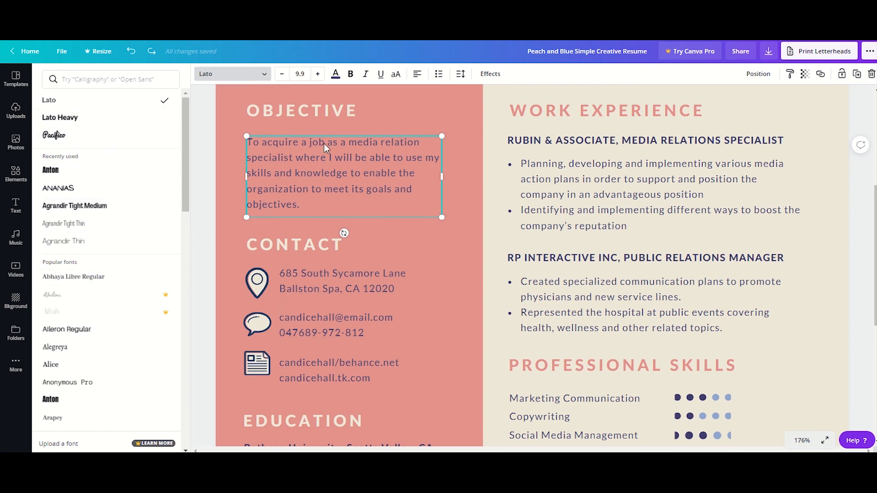
click(66, 136)
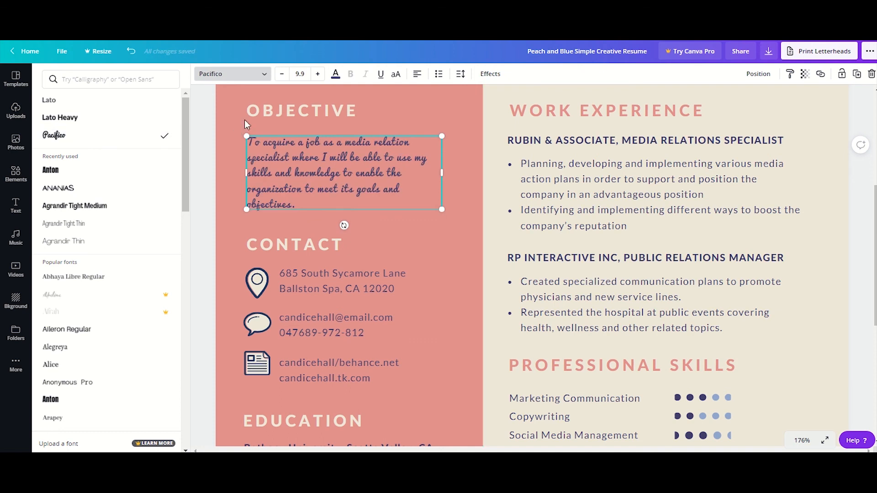
- Set the objective paragraph's font size to 11.9 and its text color to black
click(316, 75)
click(316, 75)
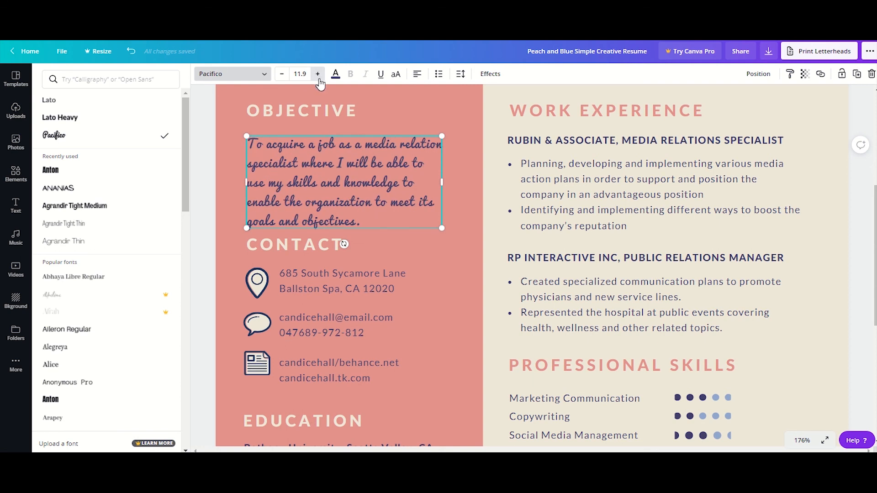
click(335, 75)
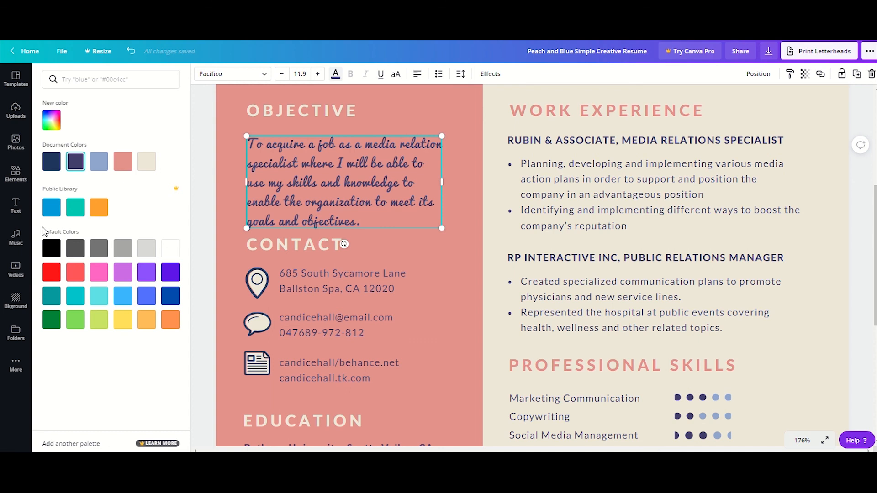
click(57, 258)
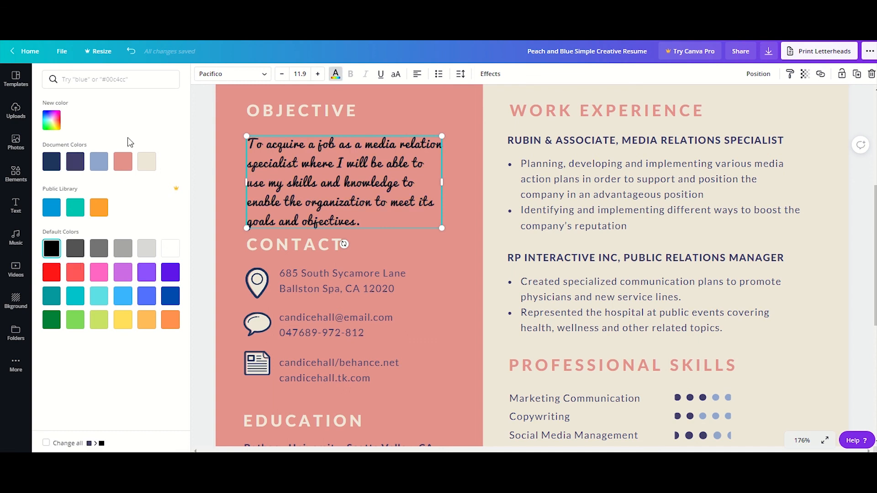
- Change the objective paragraph's font to Ananias and try bold formatting on it
double_click(331, 165)
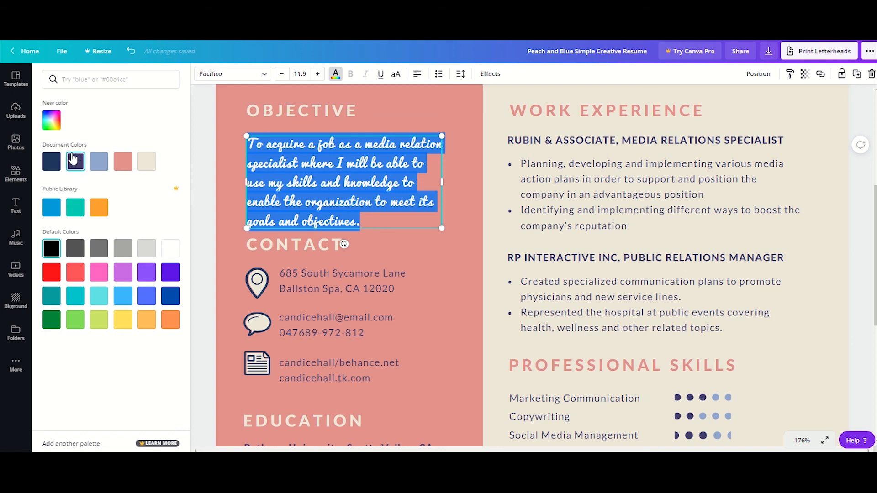
click(253, 75)
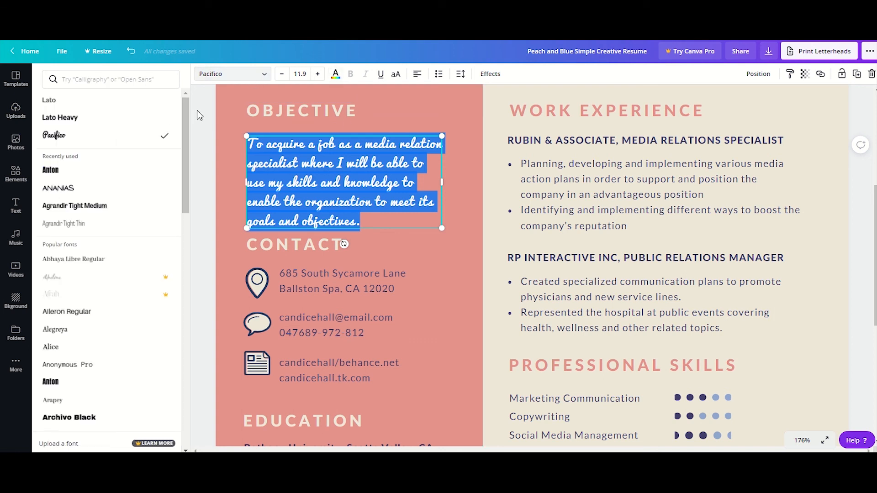
click(73, 188)
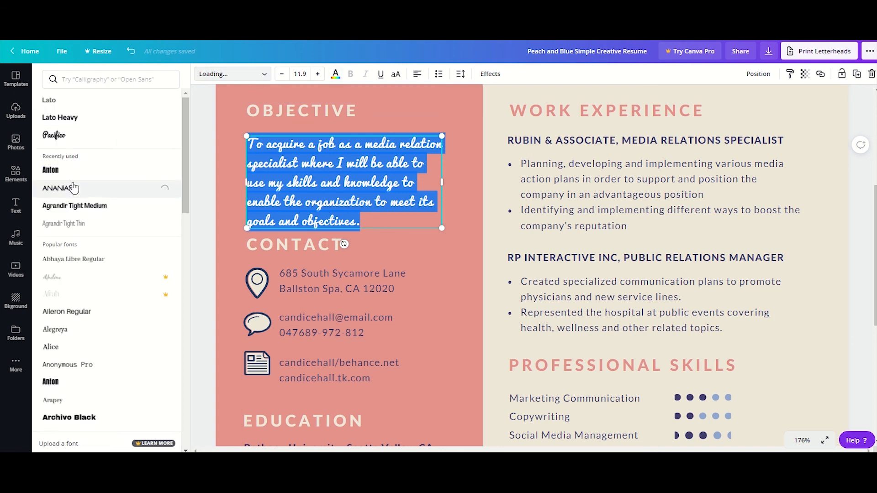
click(351, 74)
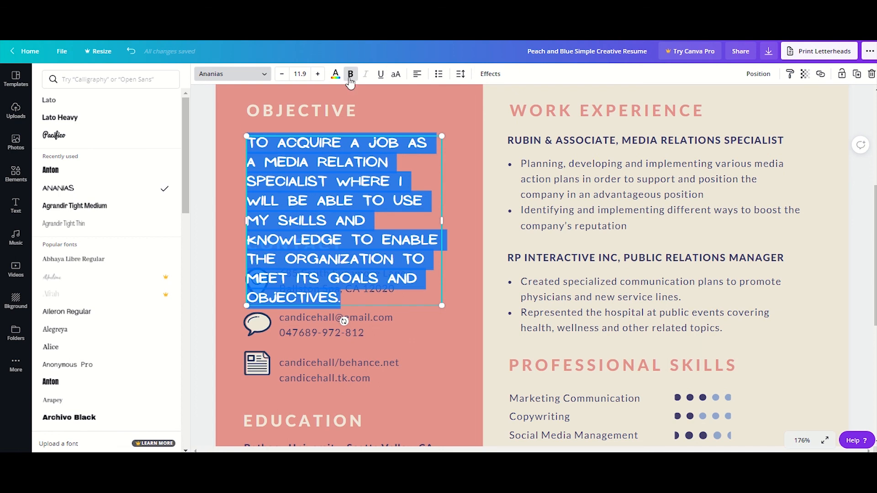
click(350, 82)
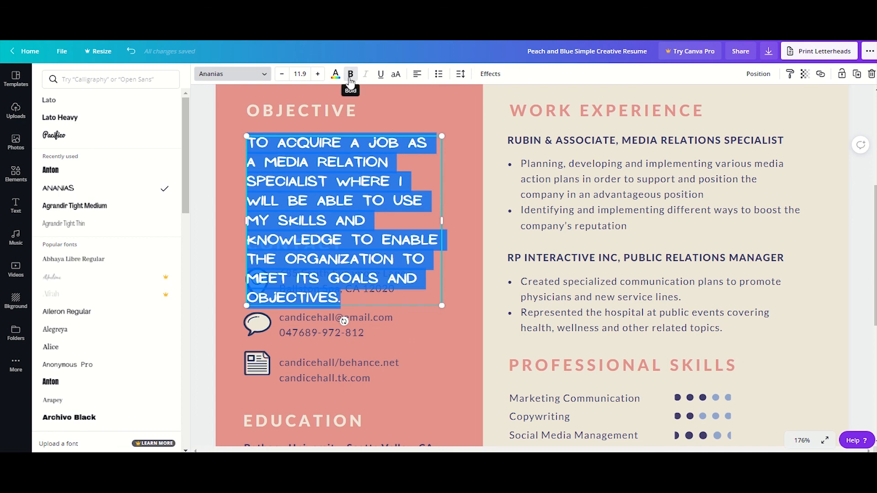
- Reduce the objective paragraph's font size to 8.9 and change its font to Alice
click(281, 79)
click(281, 79)
click(282, 79)
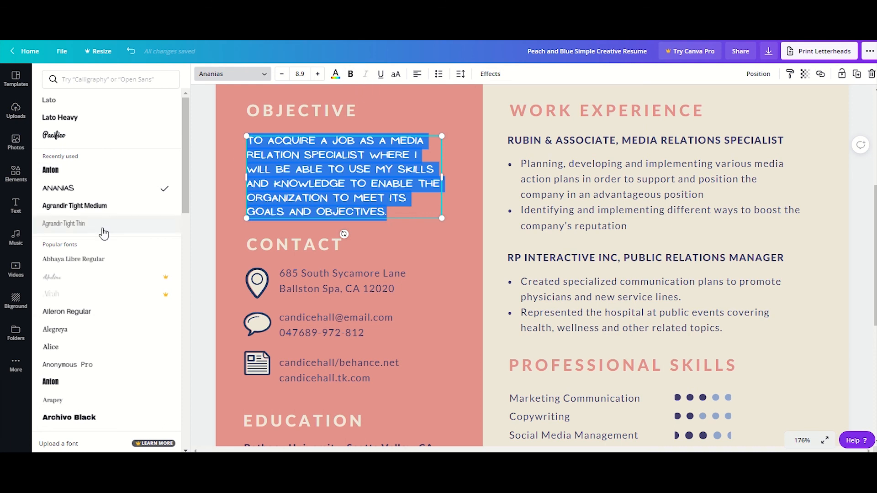
click(86, 347)
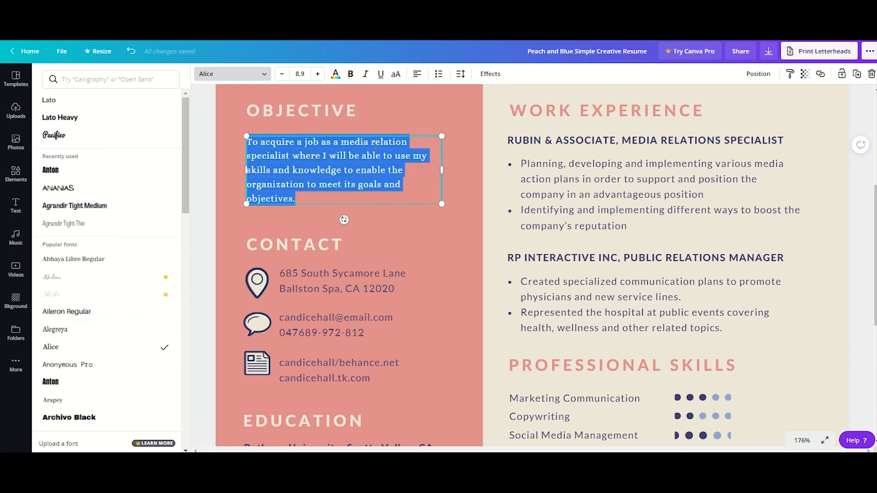
- Try italic, underline and uppercase formatting on the objective paragraph, turning each one off again
click(365, 74)
click(366, 74)
click(382, 81)
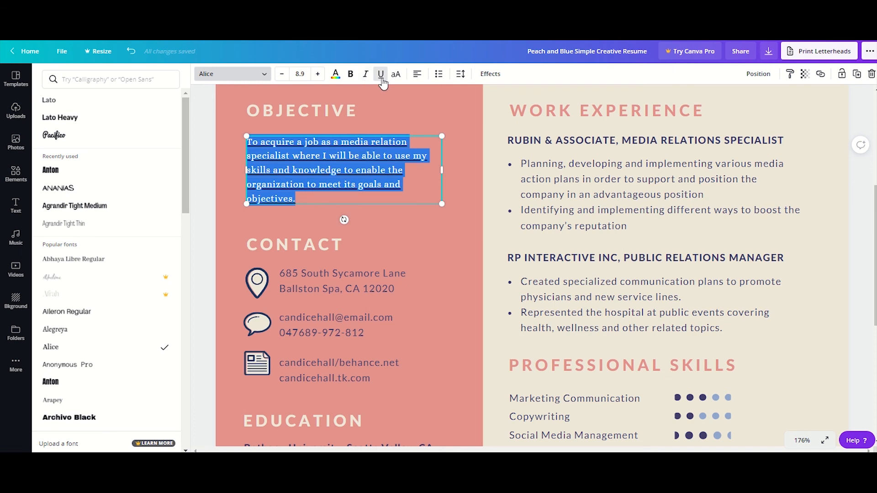
click(382, 81)
click(395, 78)
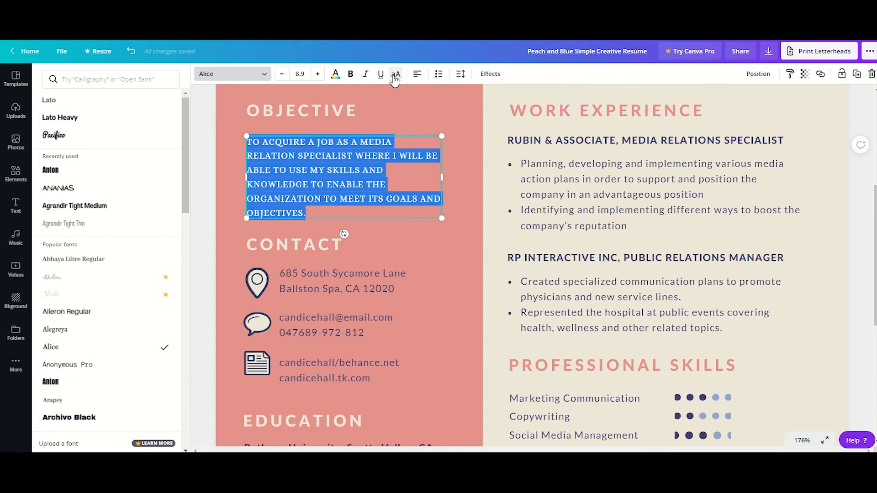
click(395, 81)
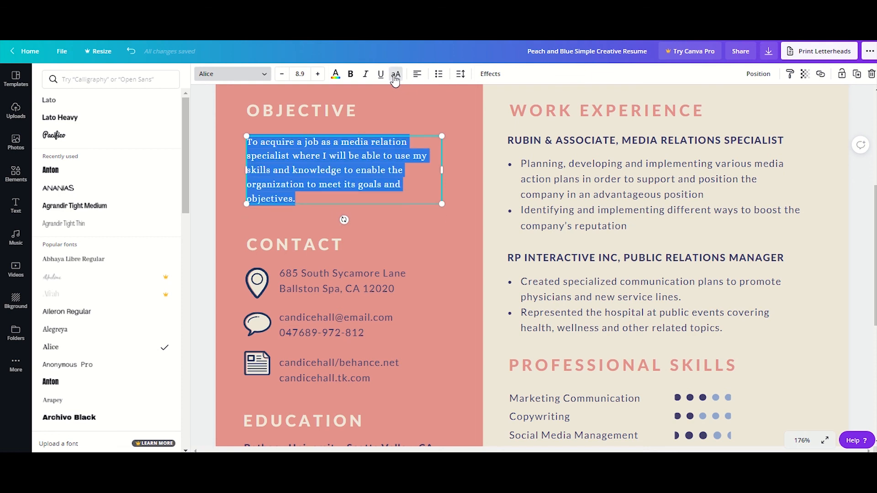
- Justify the objective paragraph and try numbered list formatting on it before removing the numbering
click(416, 77)
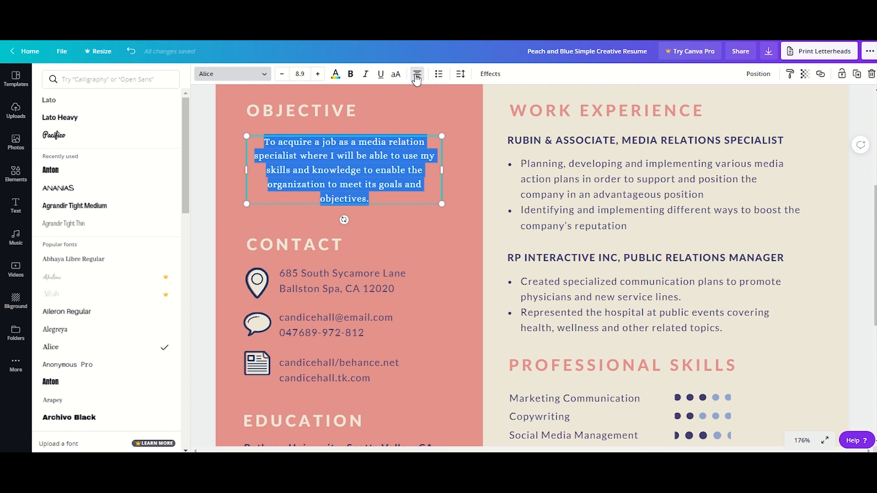
click(416, 78)
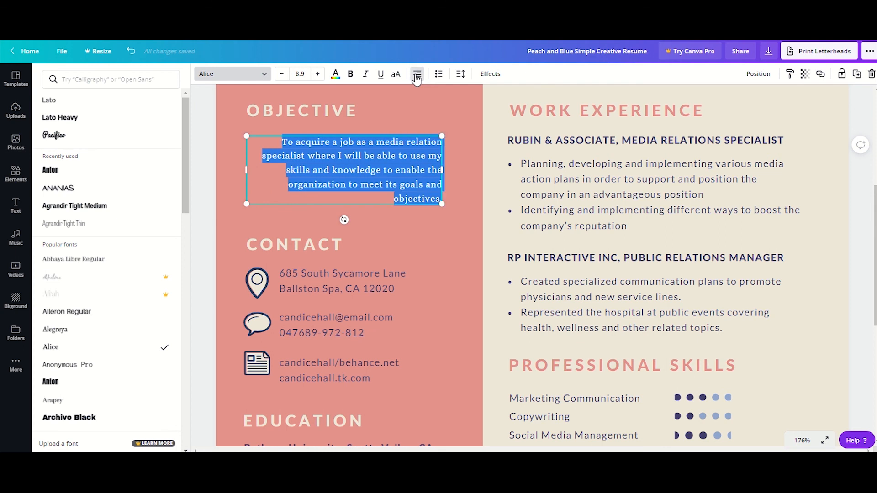
click(416, 78)
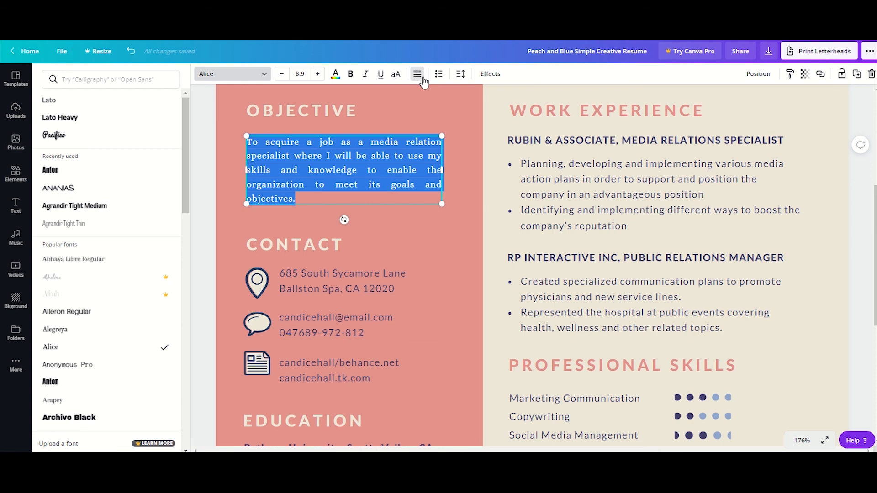
click(437, 81)
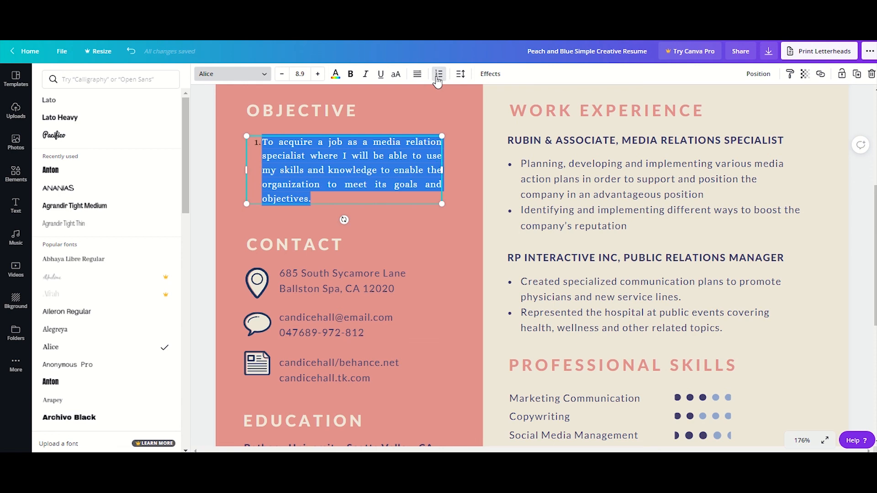
click(438, 80)
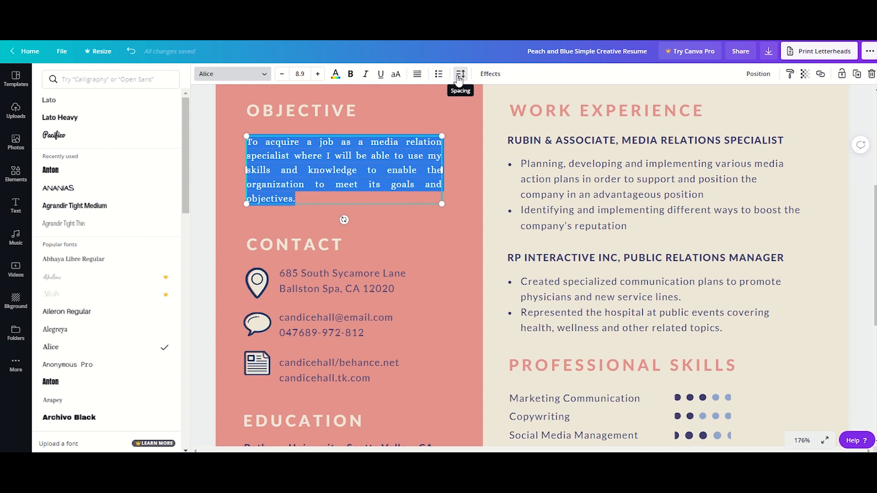
- Set the objective paragraph's letter spacing to 177 and its line height to 1.74
click(459, 79)
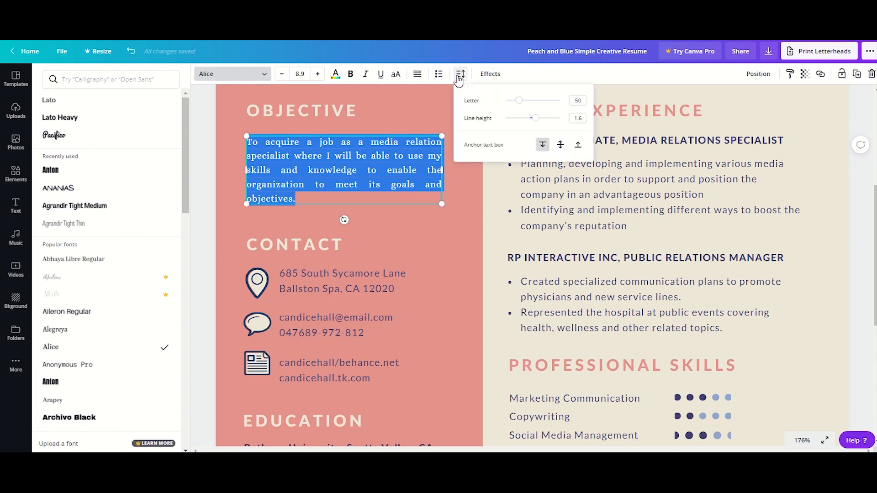
drag(518, 100, 541, 121)
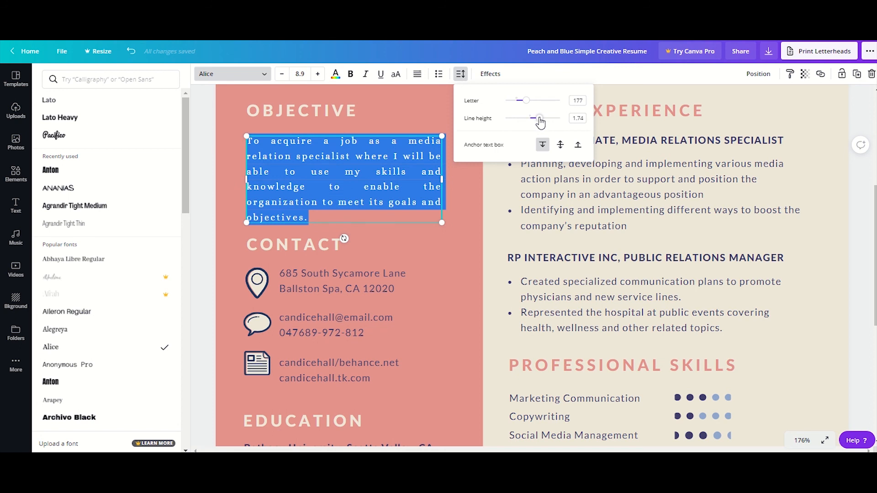
- Try the Echo, Splice and Hollow text effects on the objective paragraph and reset the effect to None
click(497, 78)
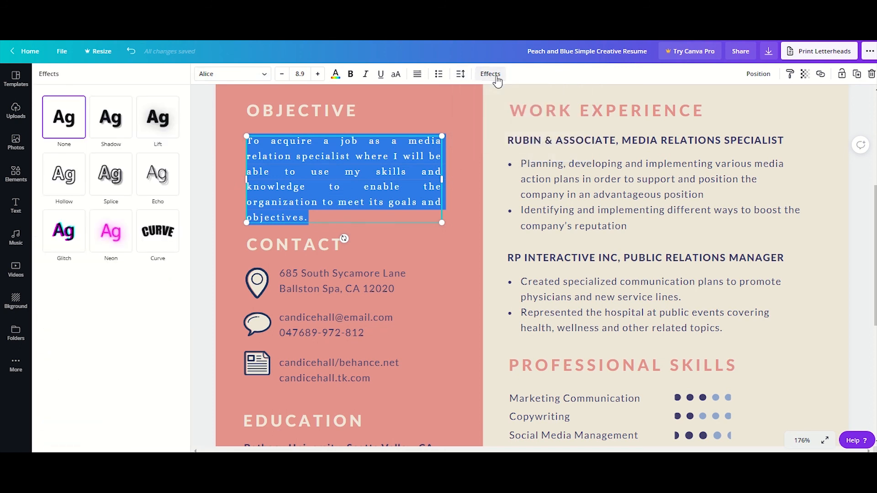
click(156, 178)
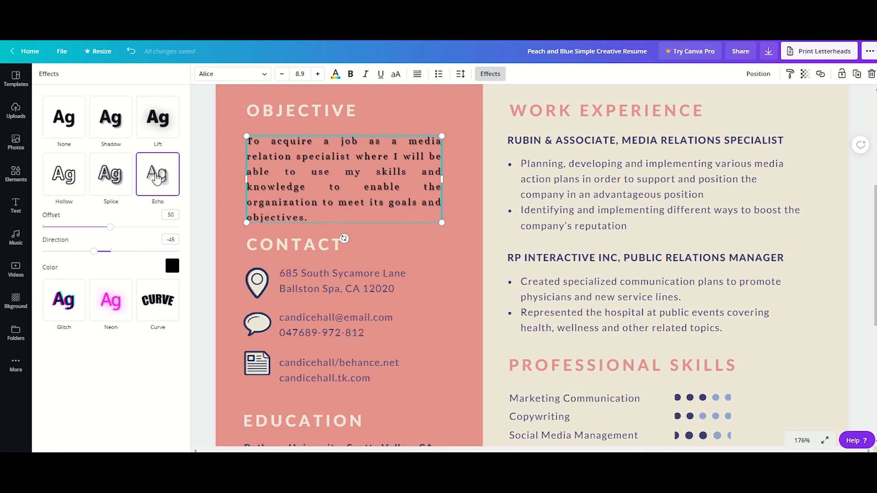
click(121, 171)
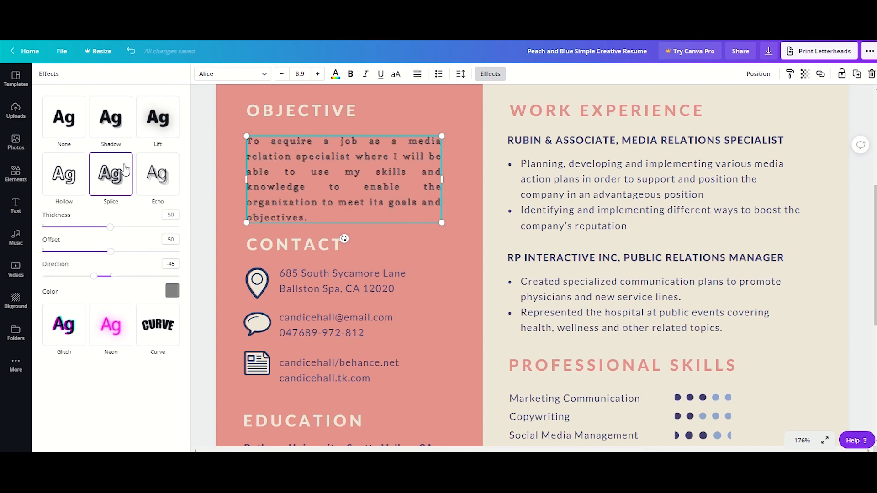
click(68, 175)
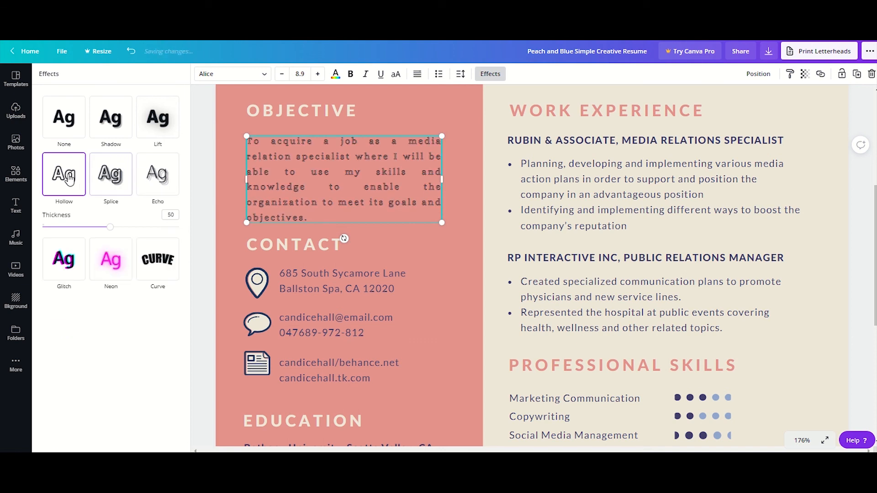
click(72, 132)
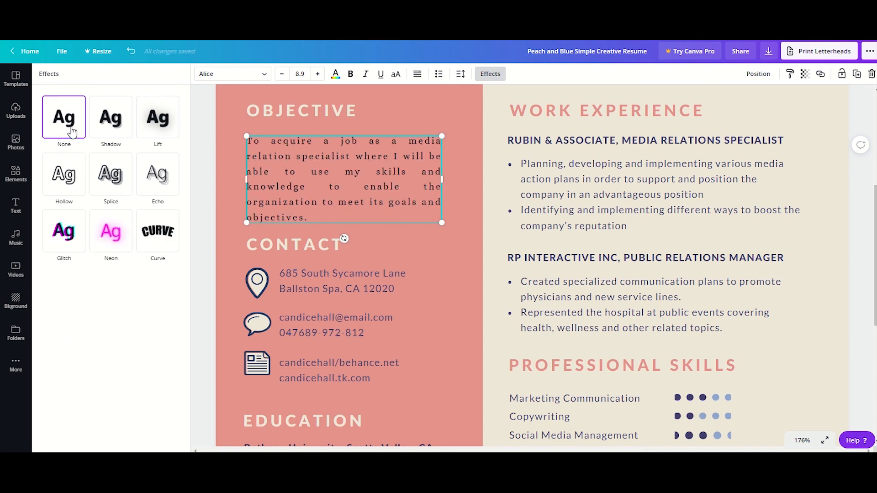
- Apply the Shadow effect to the objective paragraph with offset 39, direction -55, blur 41 and transparency 53
click(106, 129)
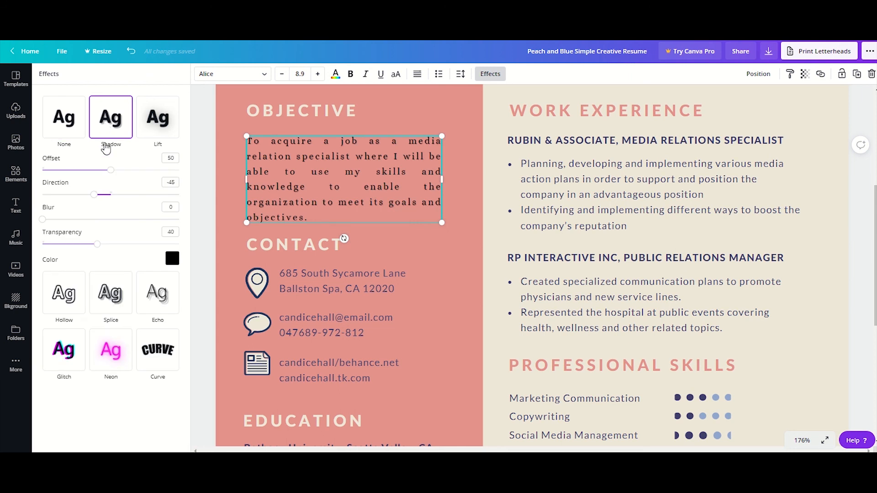
drag(109, 170, 91, 195)
drag(44, 220, 115, 245)
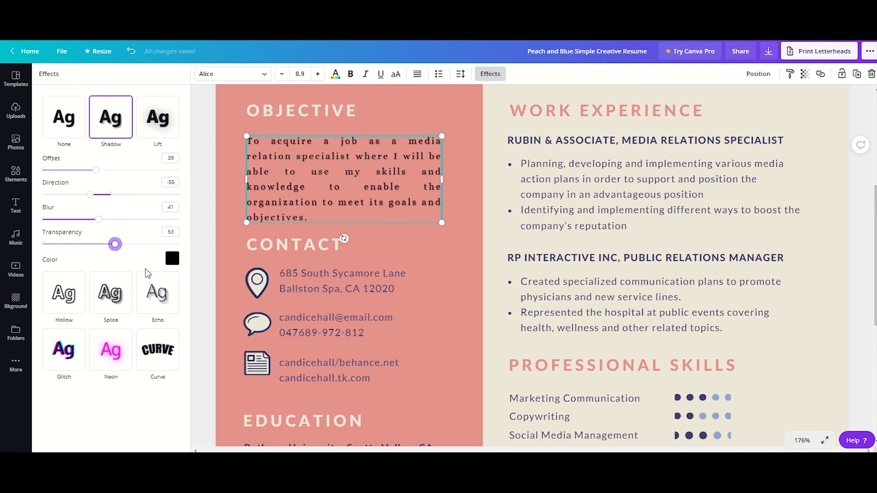
- Try the Curve effect on the objective paragraph and undo it together with the earlier effect and spacing changes
click(150, 356)
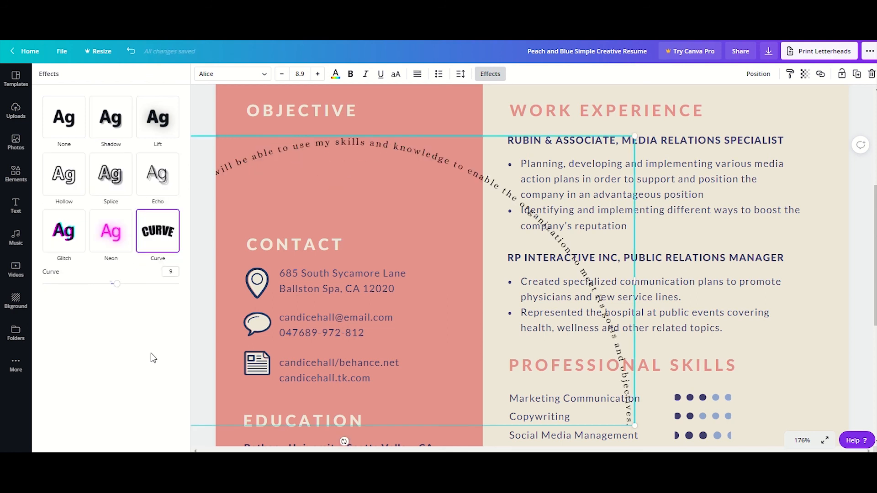
key(ctrl+z)
click(390, 230)
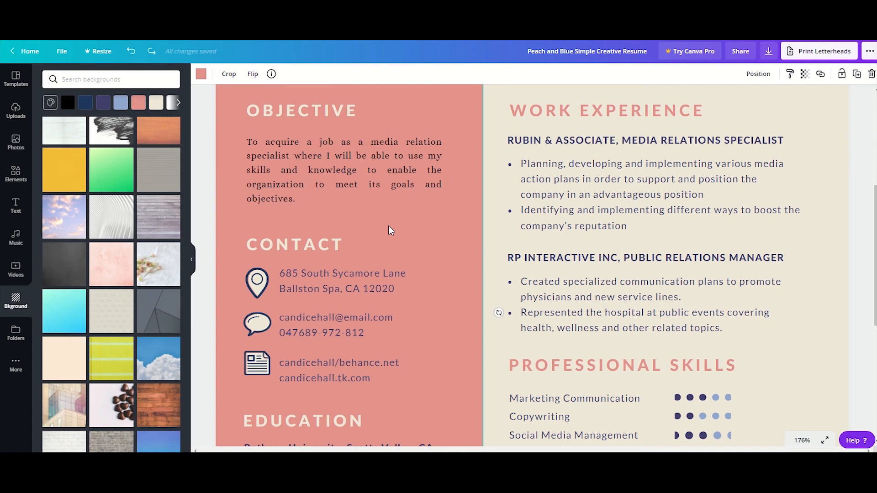
- Try aligning the objective text box to the page's left, center, right and bottom, and undo the alignments
click(367, 179)
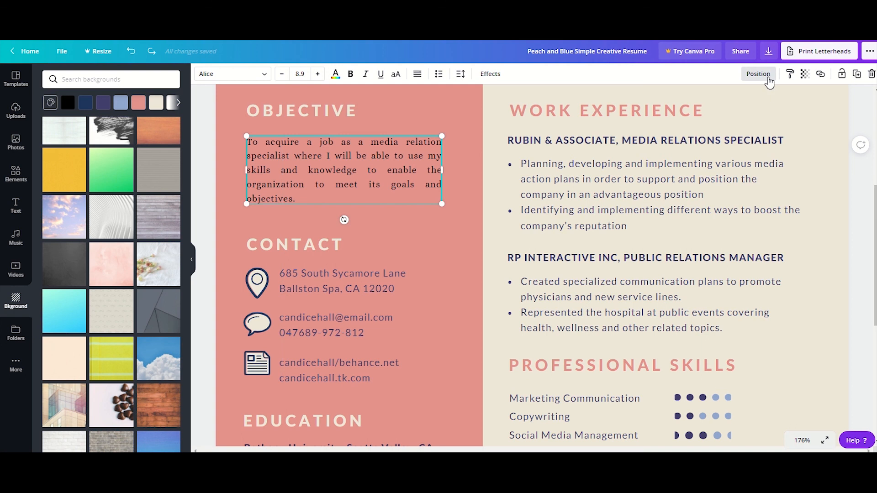
click(770, 81)
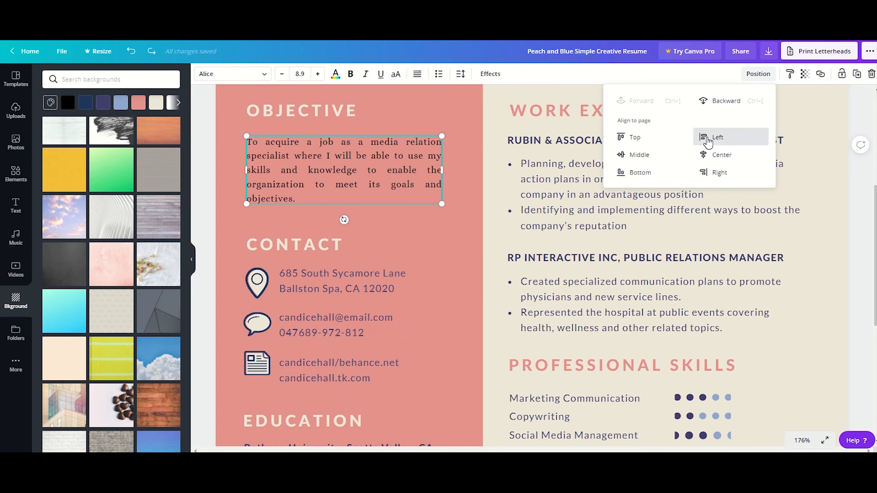
click(708, 142)
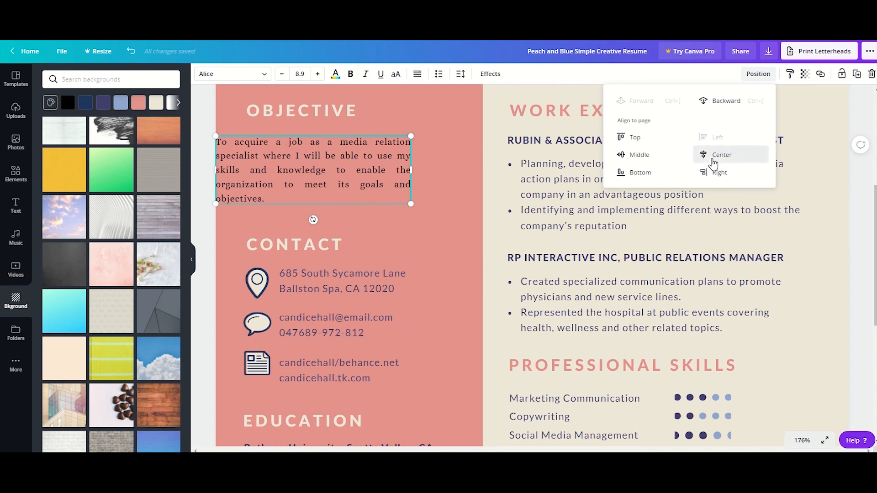
click(713, 156)
click(719, 190)
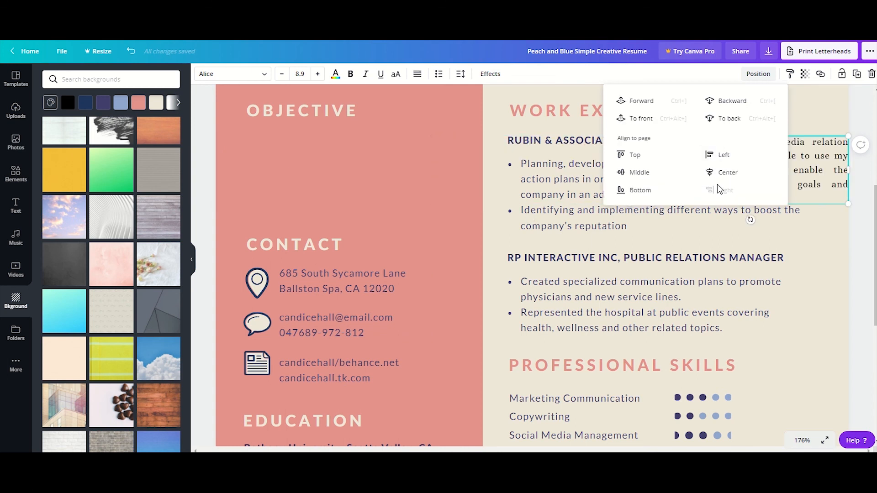
click(644, 192)
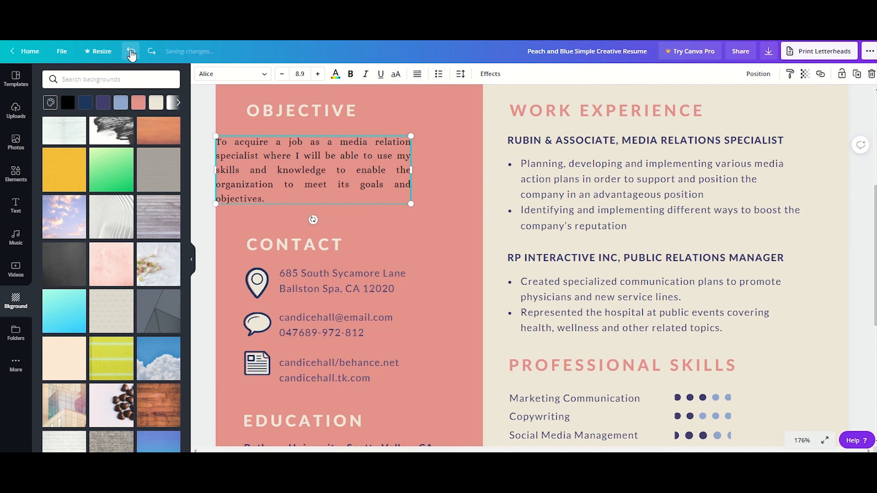
click(131, 51)
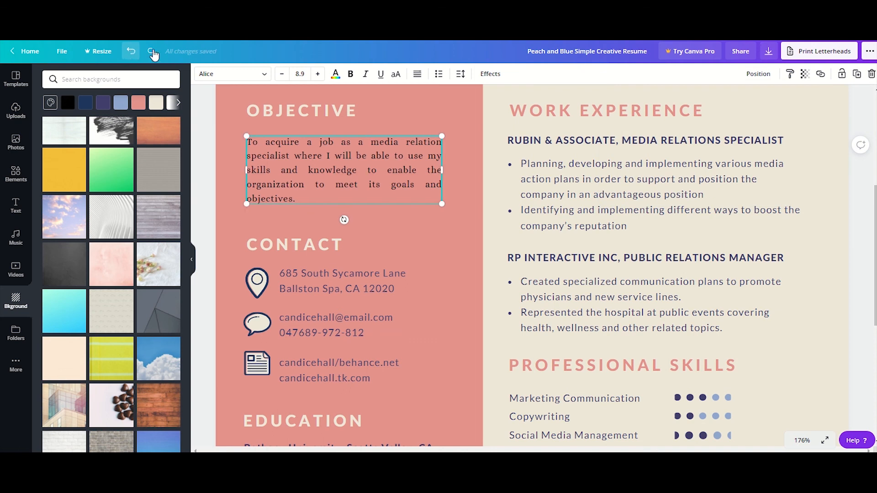
- Copy the objective paragraph's text style onto the bullet list under Rubin & Associate and select the list under RP Interactive Inc
click(790, 75)
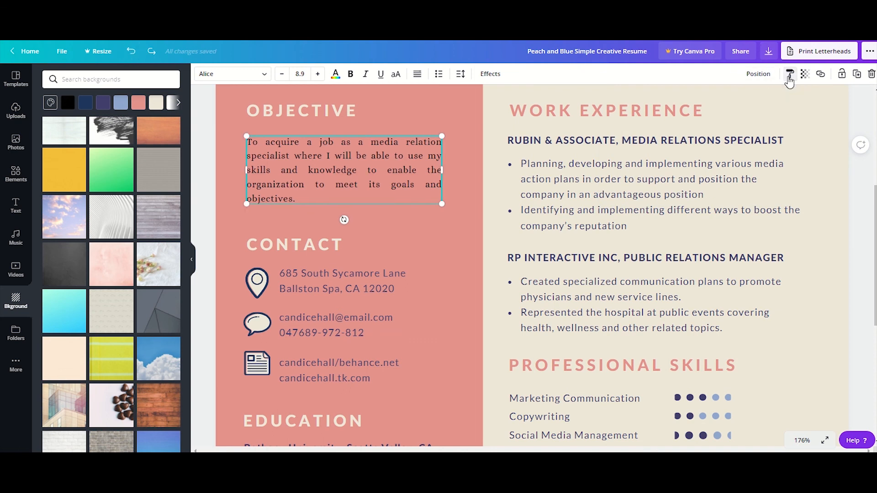
click(548, 173)
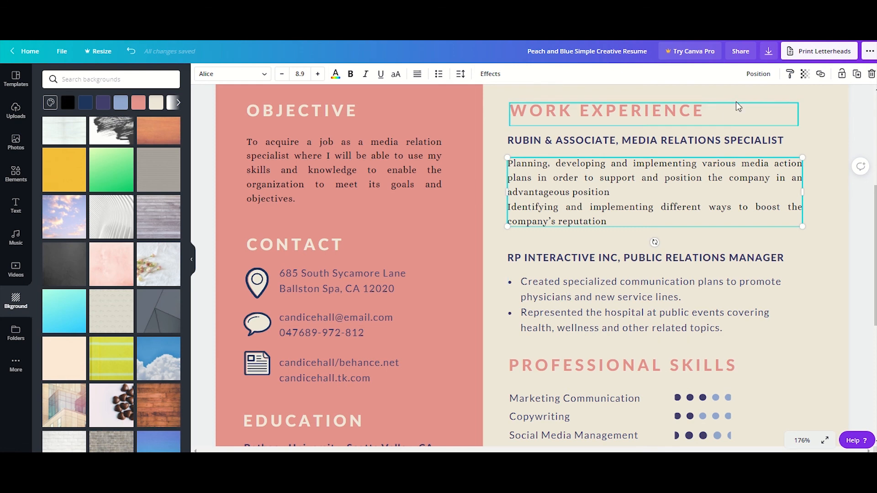
click(557, 288)
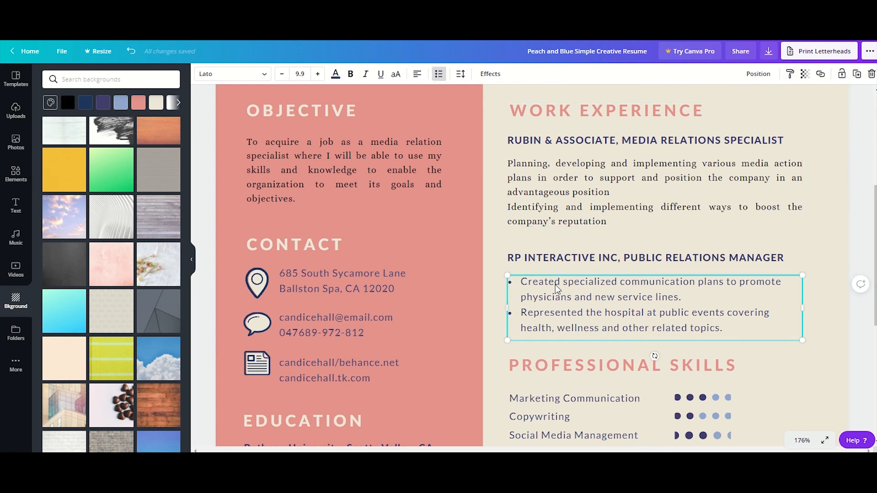
- Copy the text style of the bullet list under RP Interactive Inc onto the Rubin & Associate text and the objective paragraph
click(790, 75)
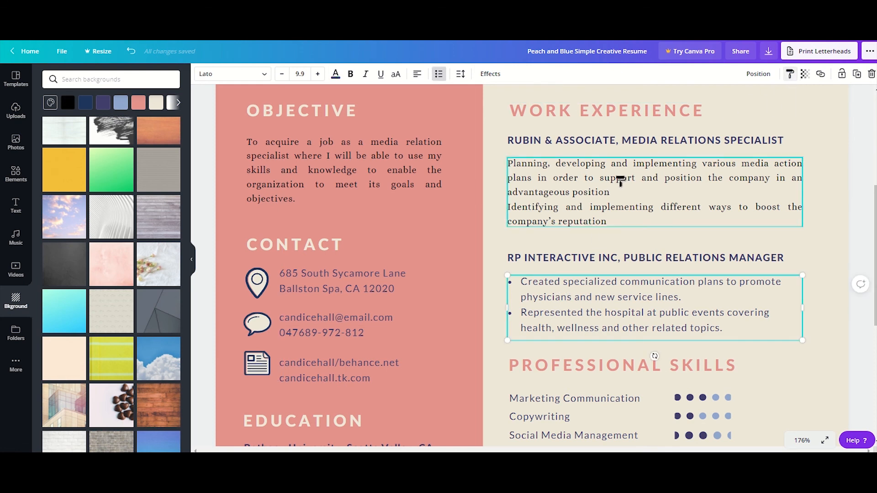
click(623, 182)
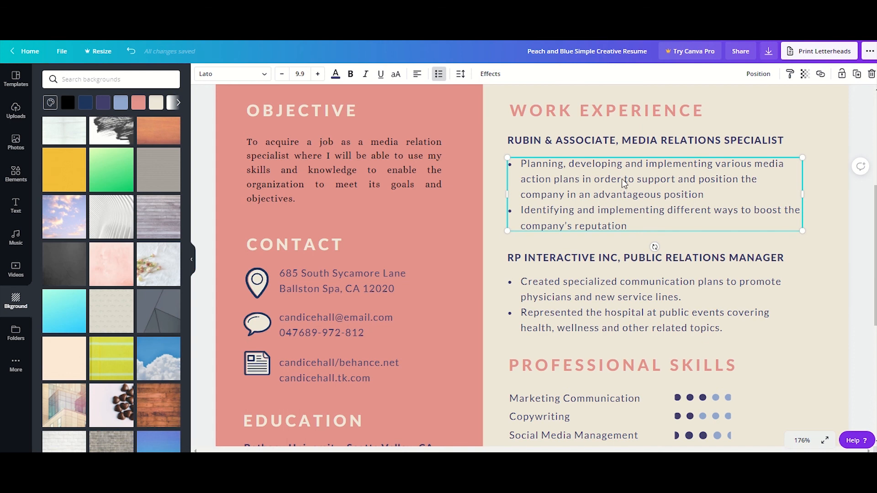
click(790, 74)
click(326, 178)
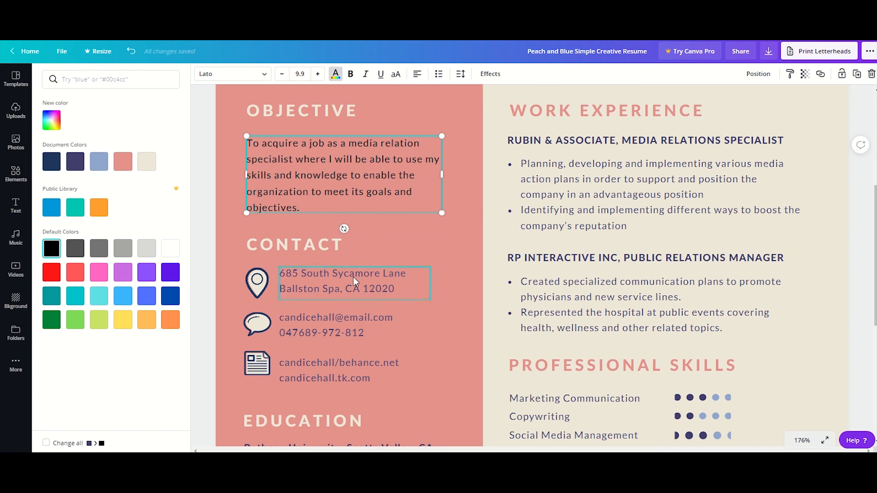
- Copy the Behance address in the Contact section and apply it as a hyperlink on that same line of text
scroll(351, 279, down, 2)
scroll(349, 278, down, 1)
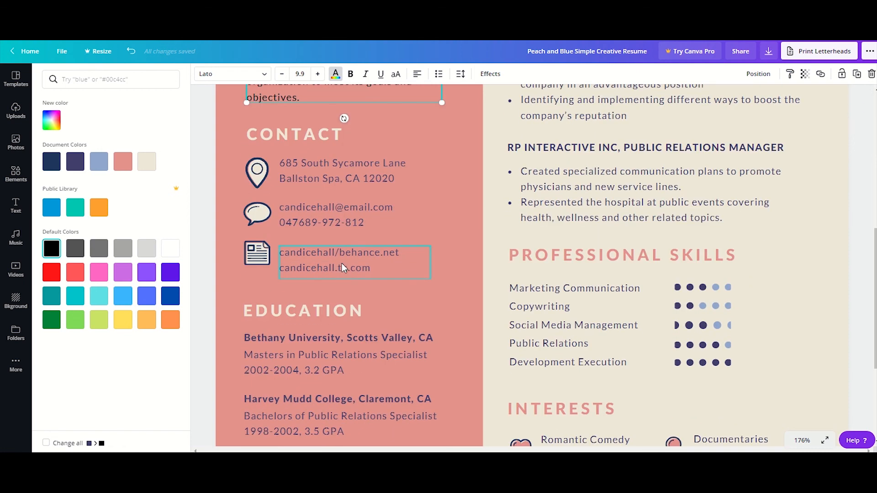
click(343, 256)
triple_click(342, 256)
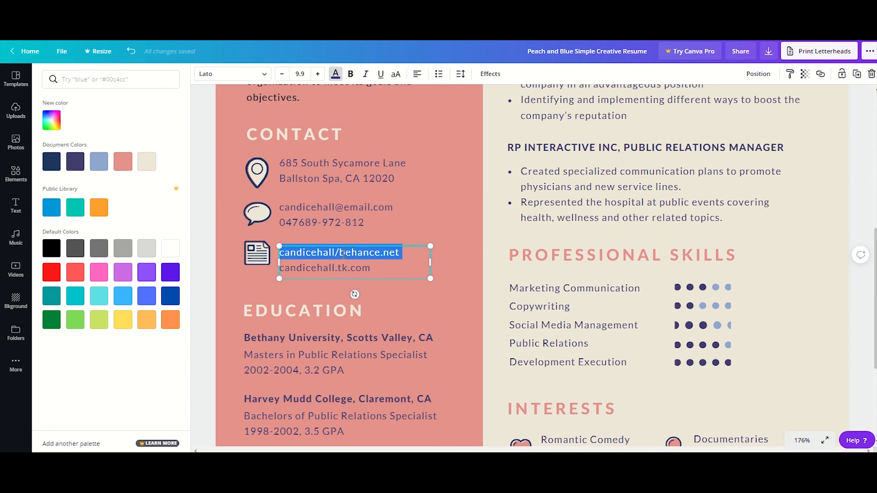
right_click(343, 255)
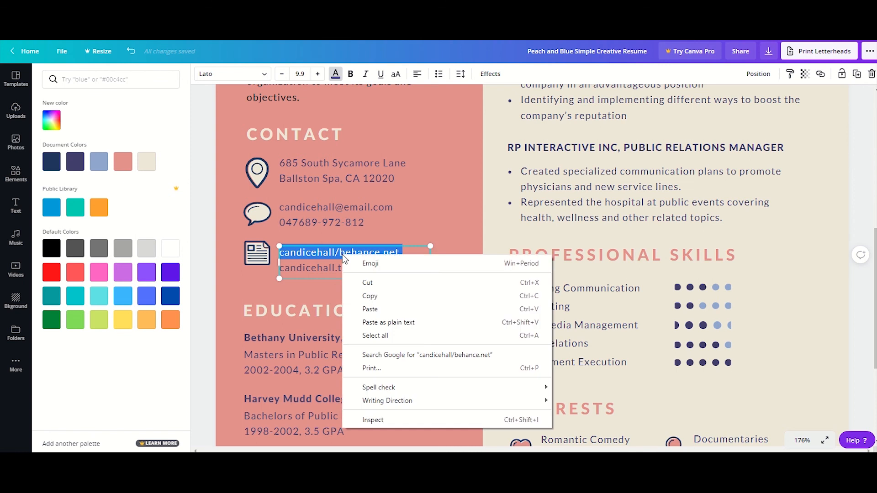
click(363, 292)
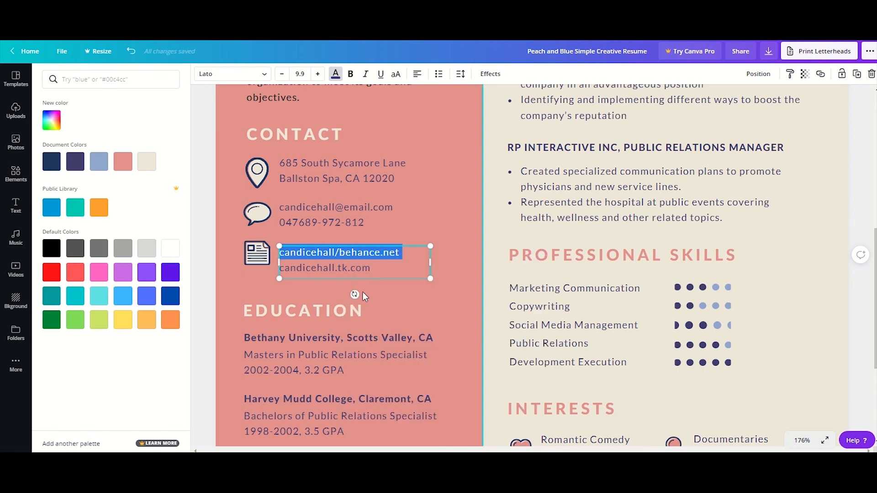
click(821, 76)
right_click(734, 102)
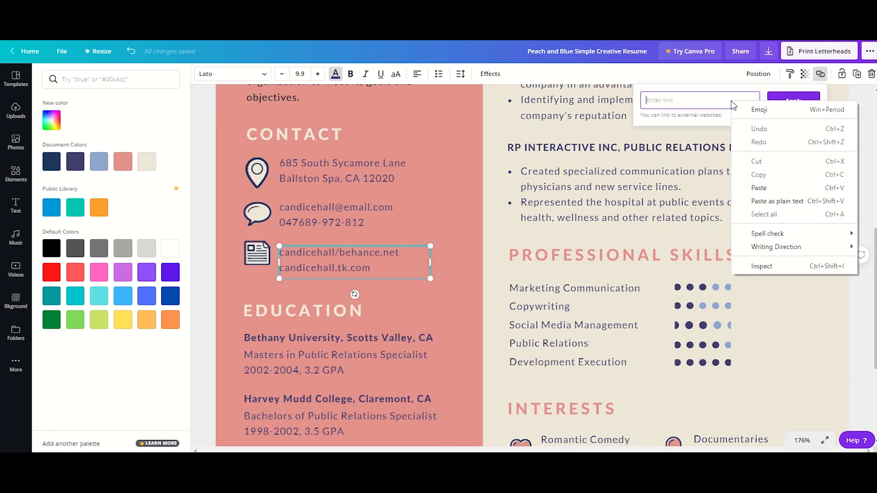
click(749, 188)
click(776, 102)
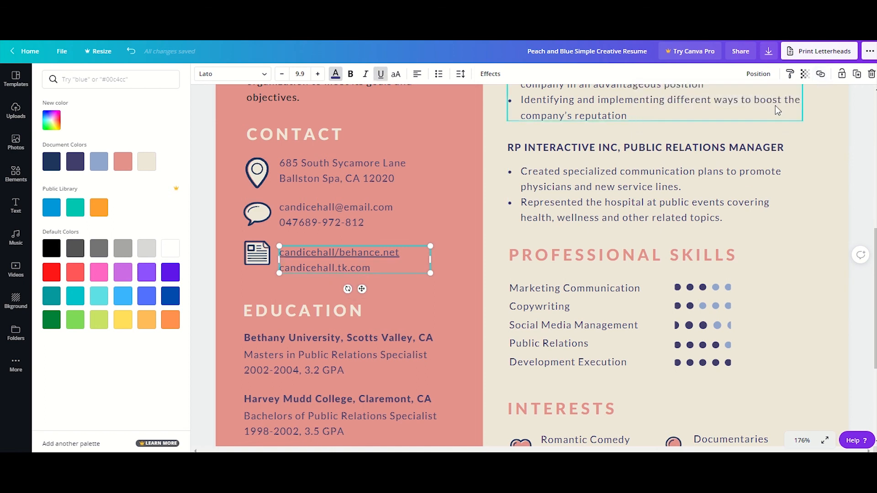